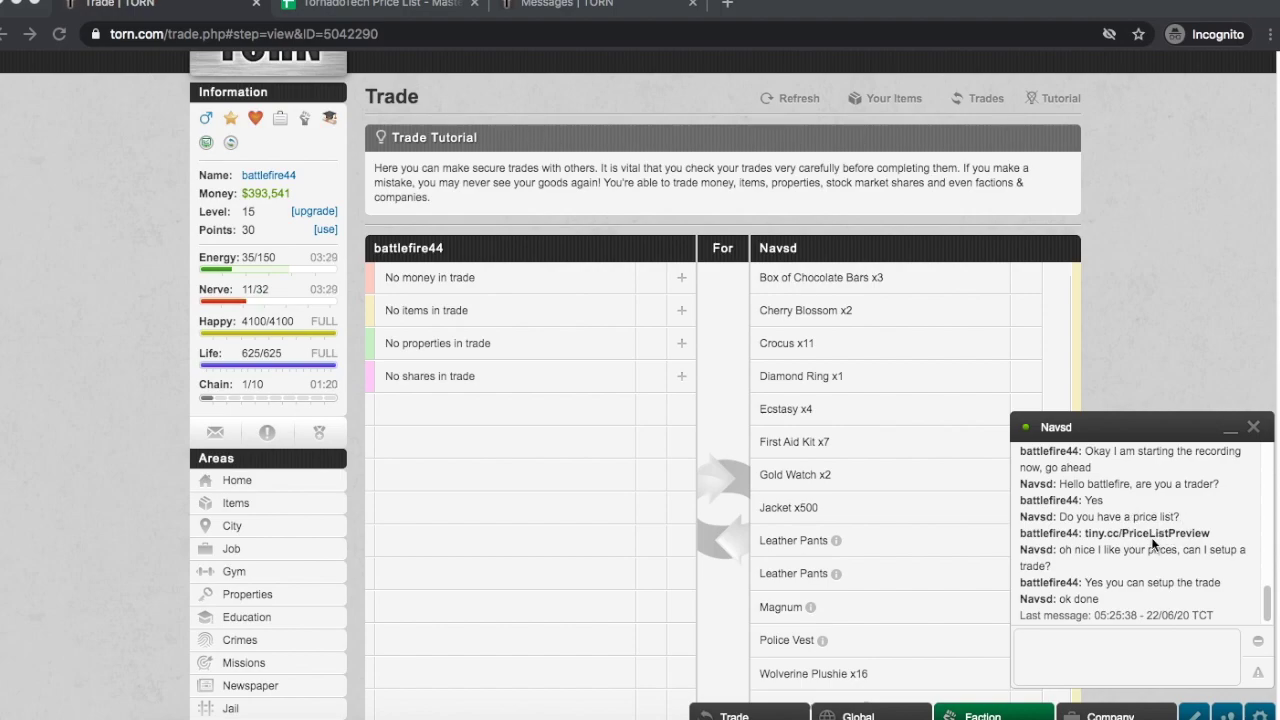
Step: Look over the price list spreadsheet and the seller's item list in the Torn trade
left_click(410, 12)
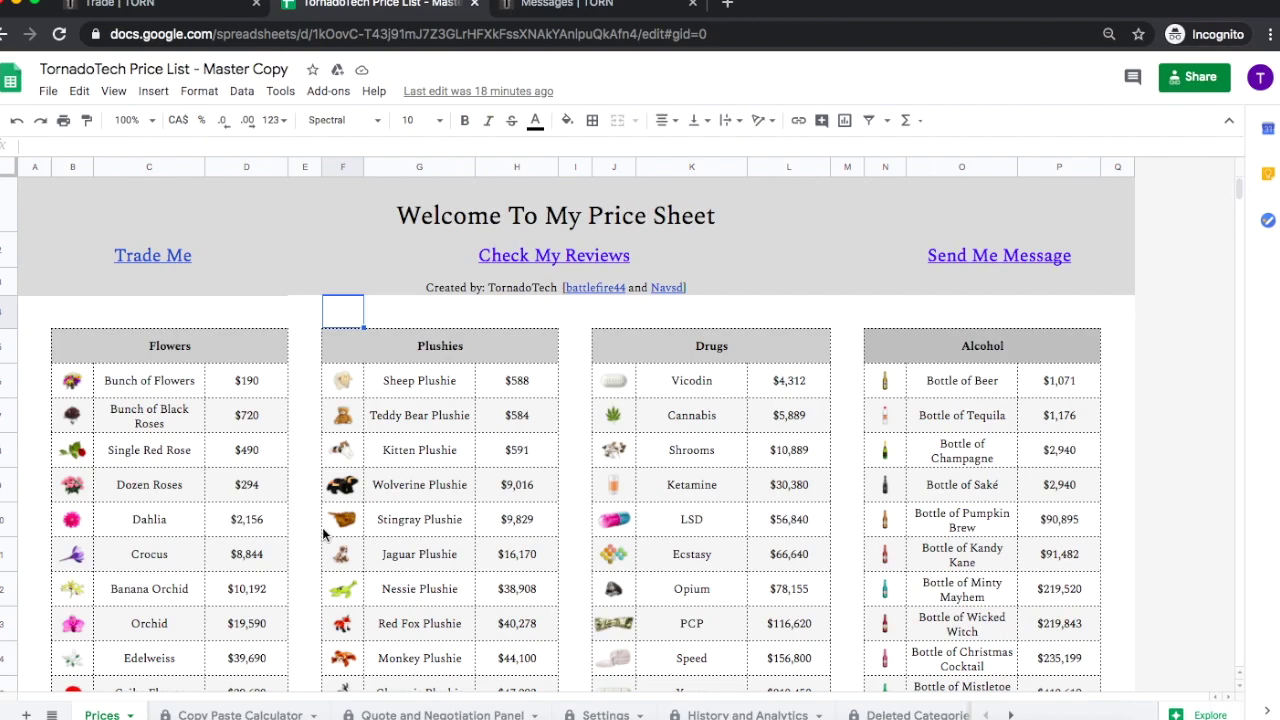
left_click_drag(1238, 193, 1211, 163)
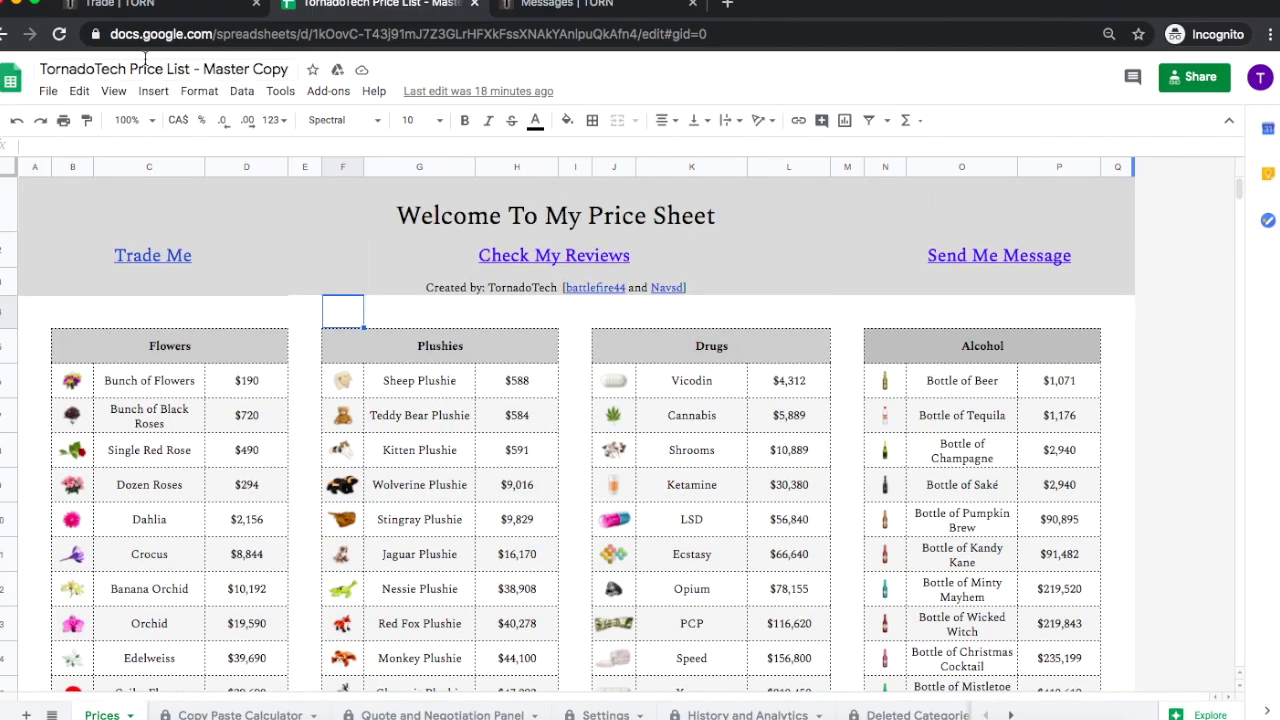
left_click(150, 5)
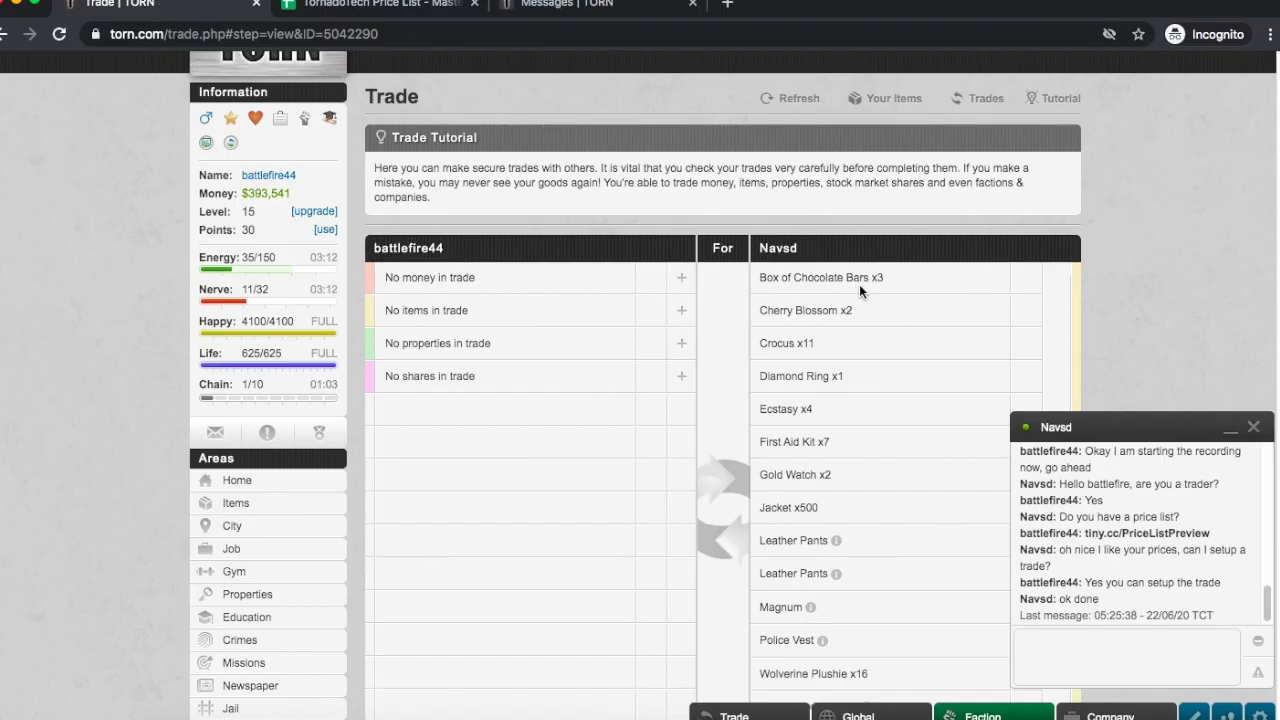
scroll(1277, 218, "down", 2)
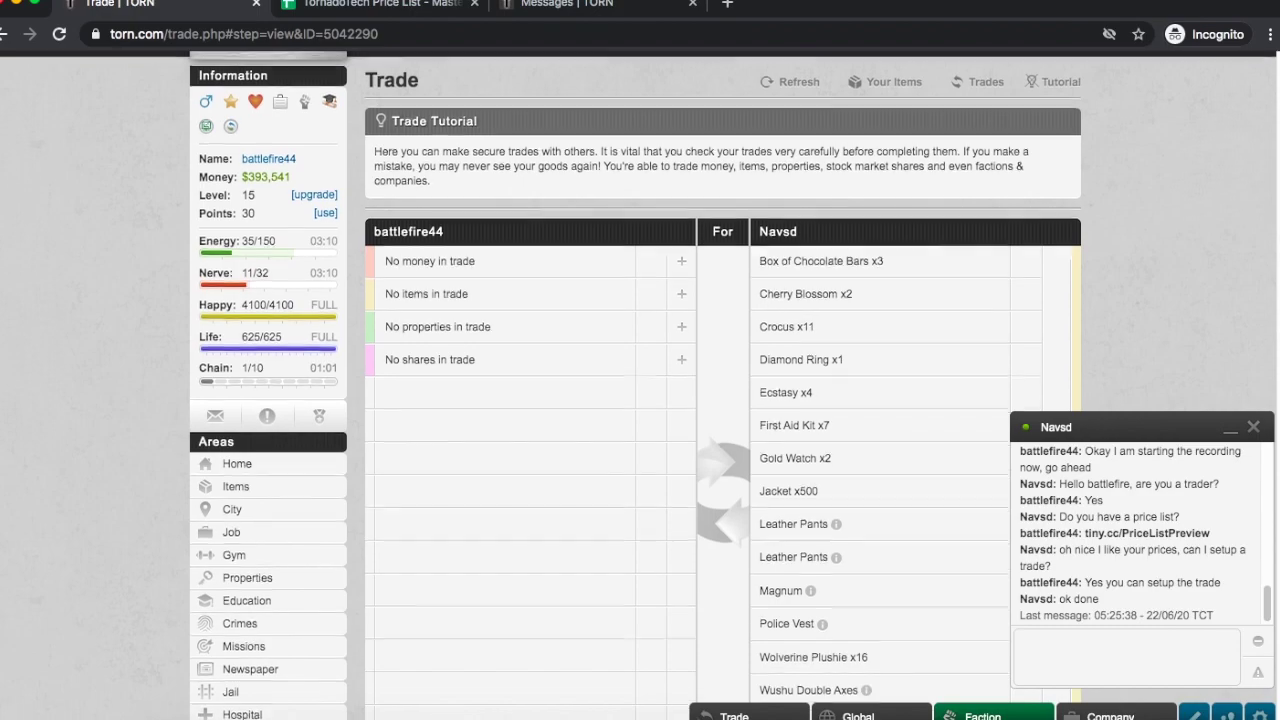
left_click(385, 5)
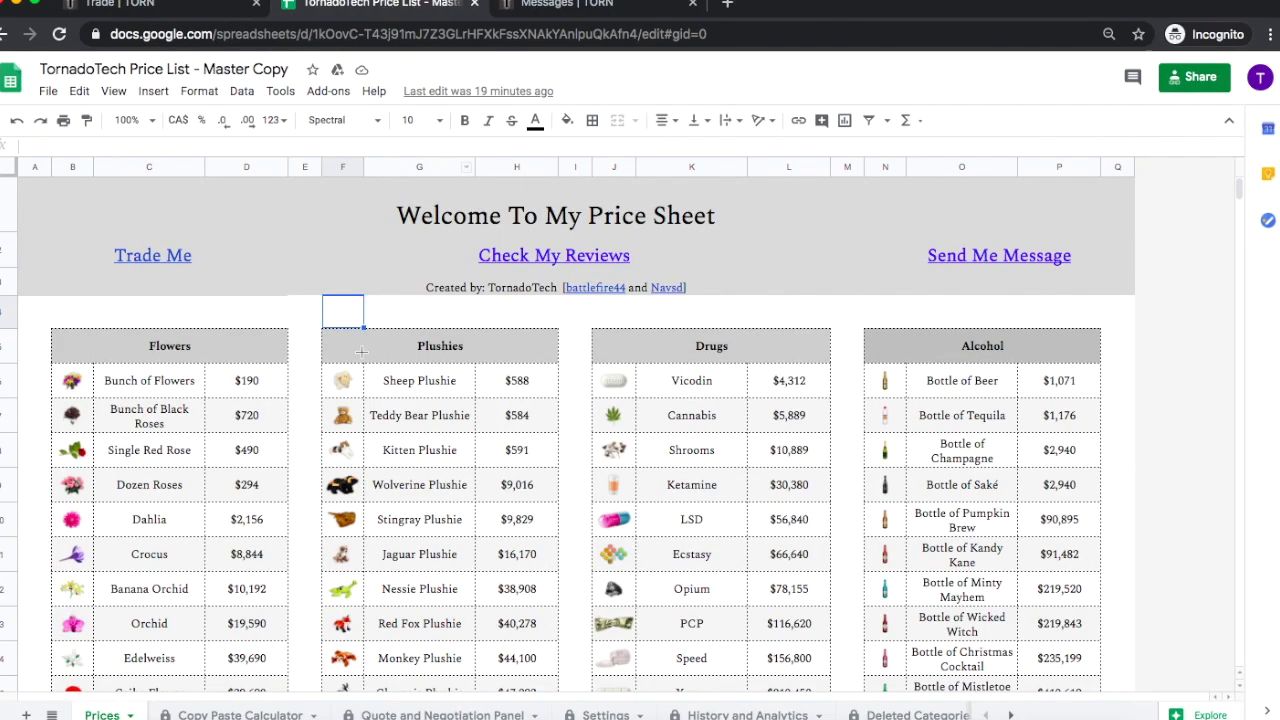
Step: Copy the seller's name and full item list from the Torn trade into the paste cell of the spreadsheet's Copy Paste Calculator sheet
left_click(250, 714)
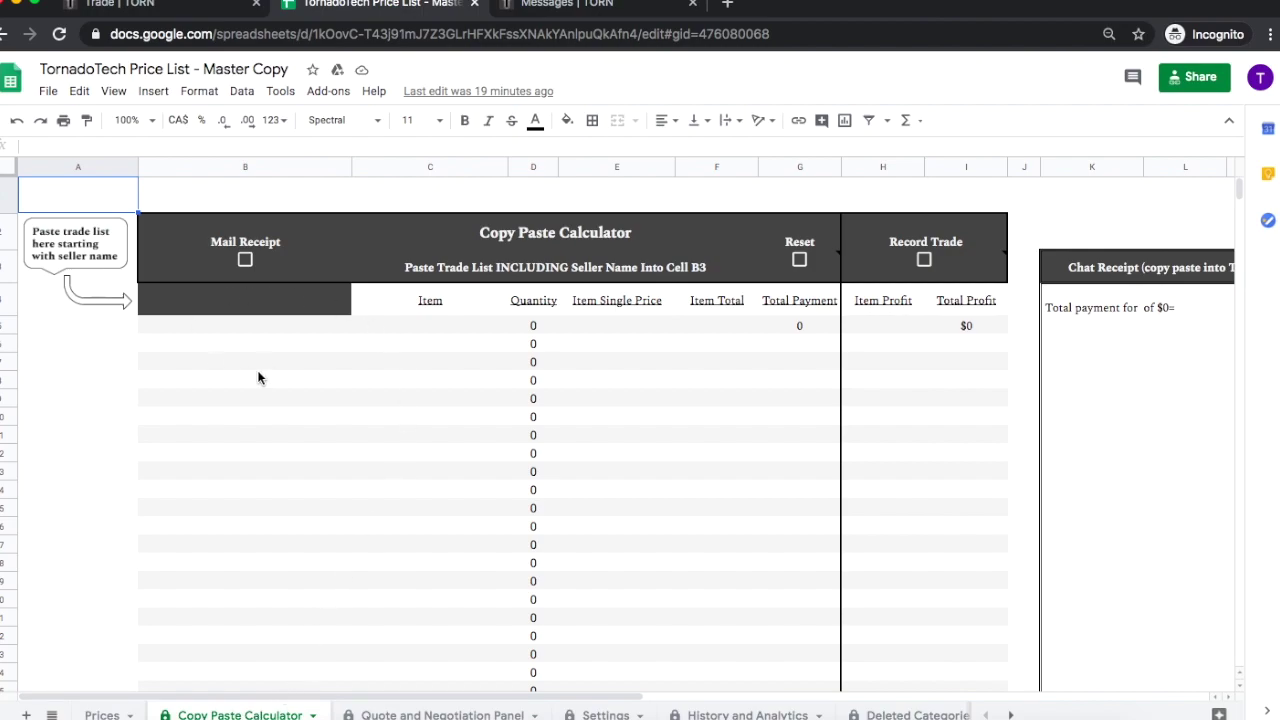
left_click(168, 8)
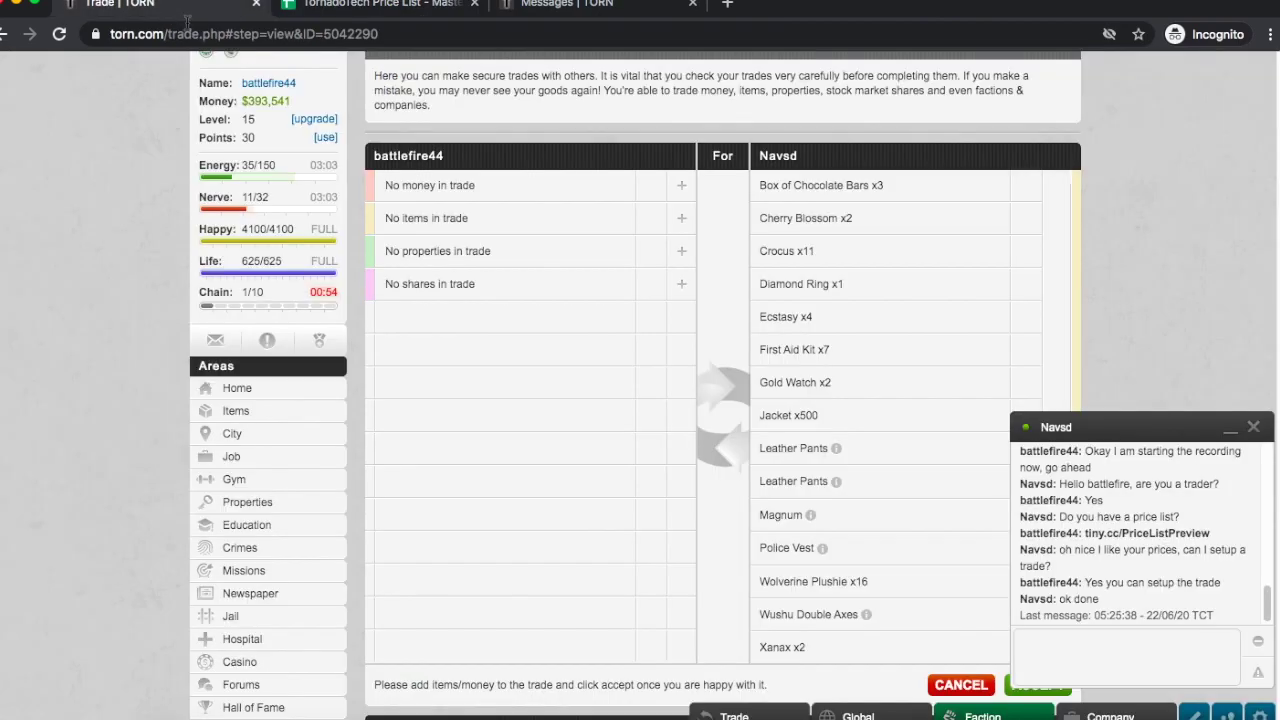
left_click_drag(808, 648, 757, 153)
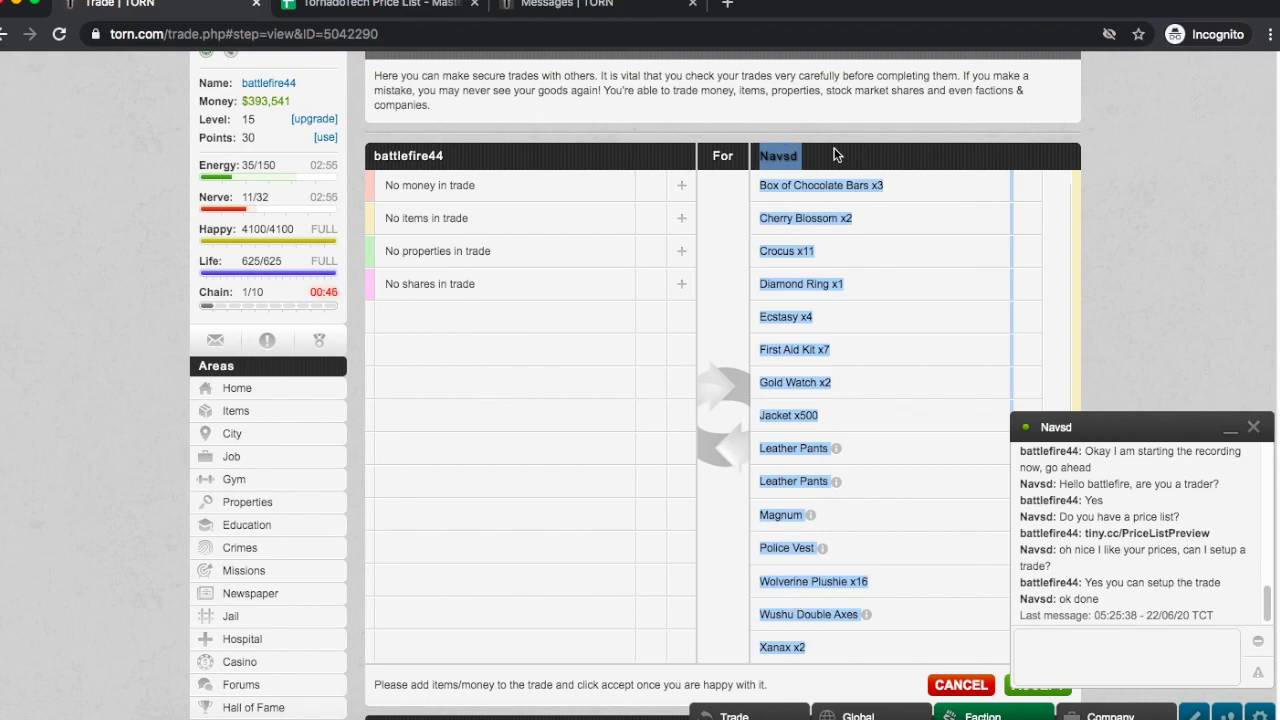
right_click(791, 190)
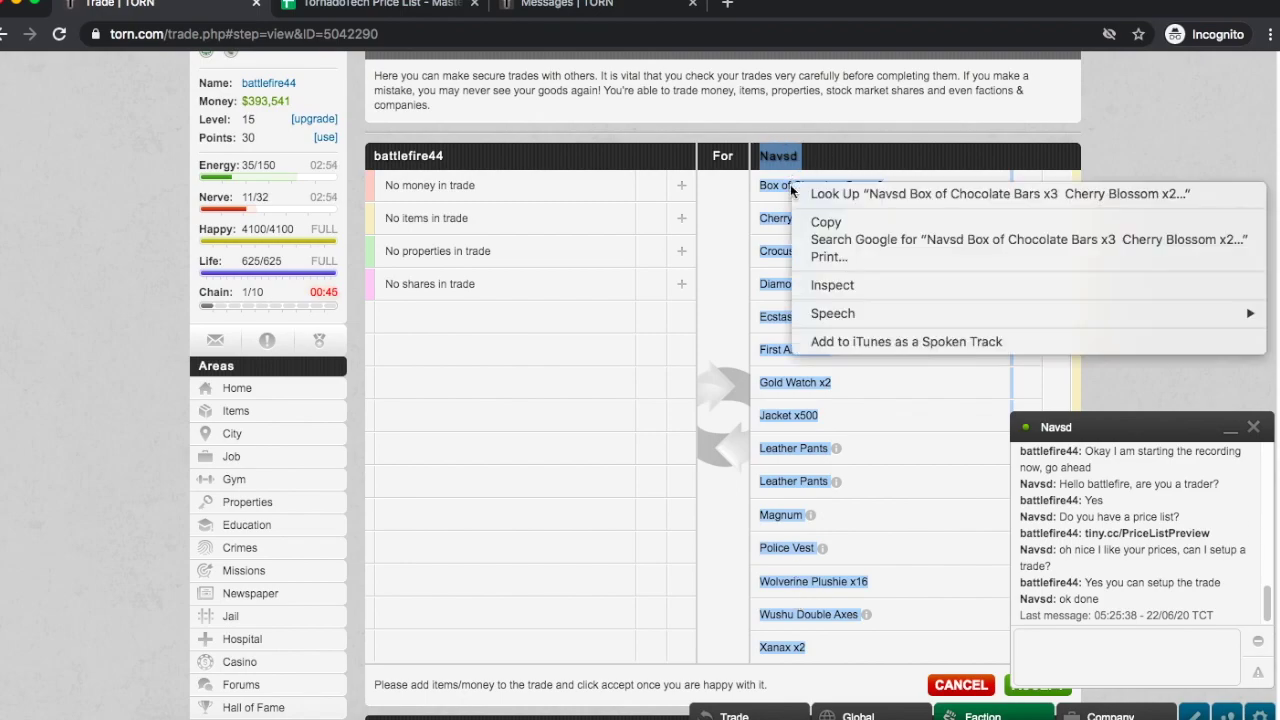
left_click(826, 222)
left_click(378, 8)
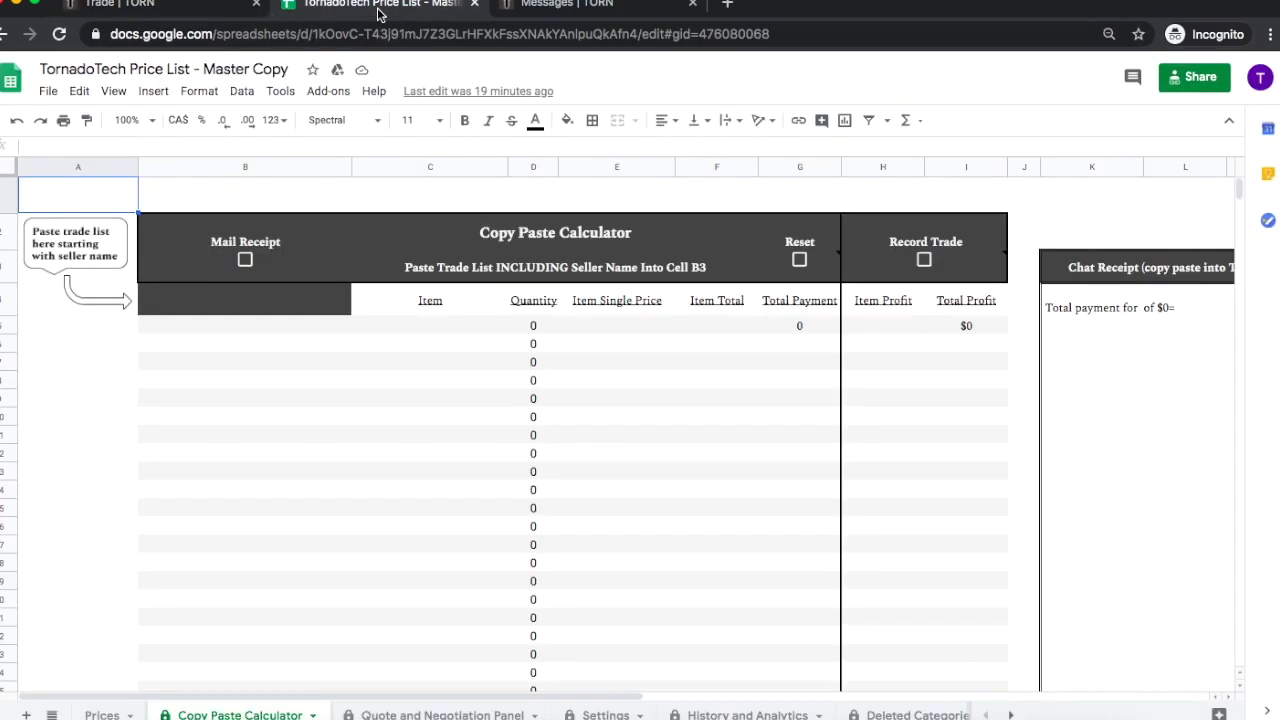
left_click(233, 301)
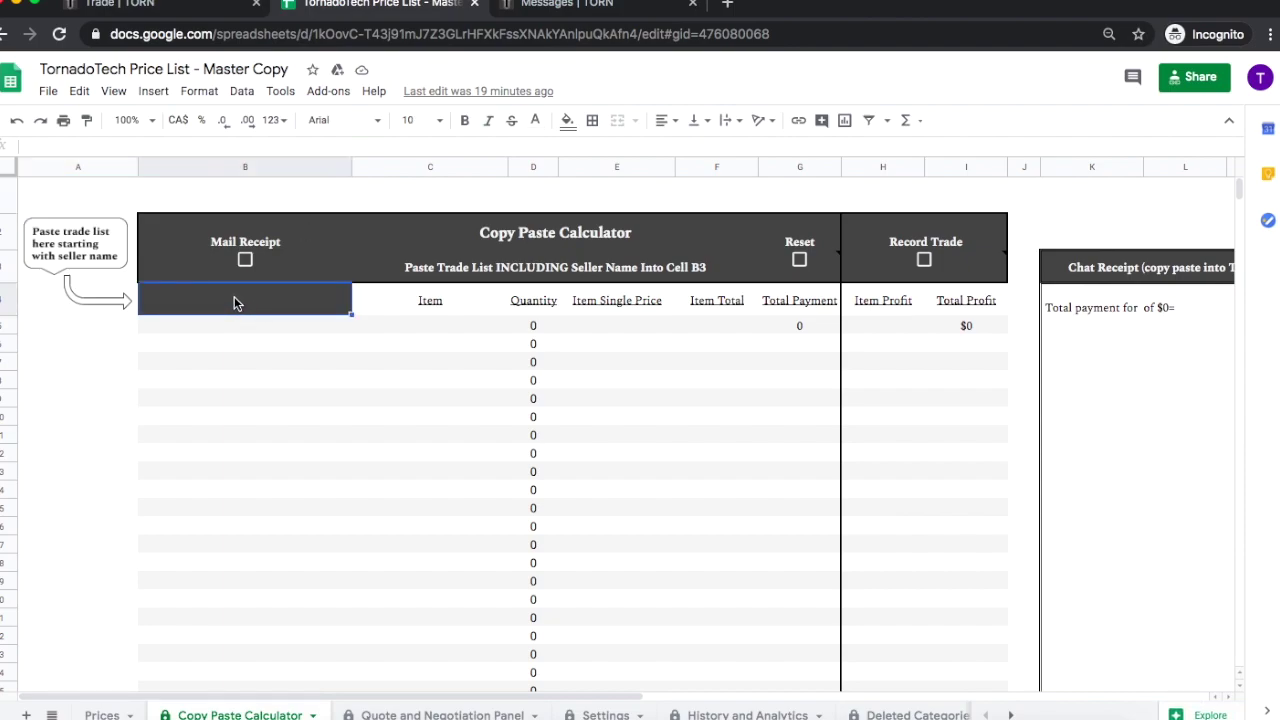
key("ctrl+v")
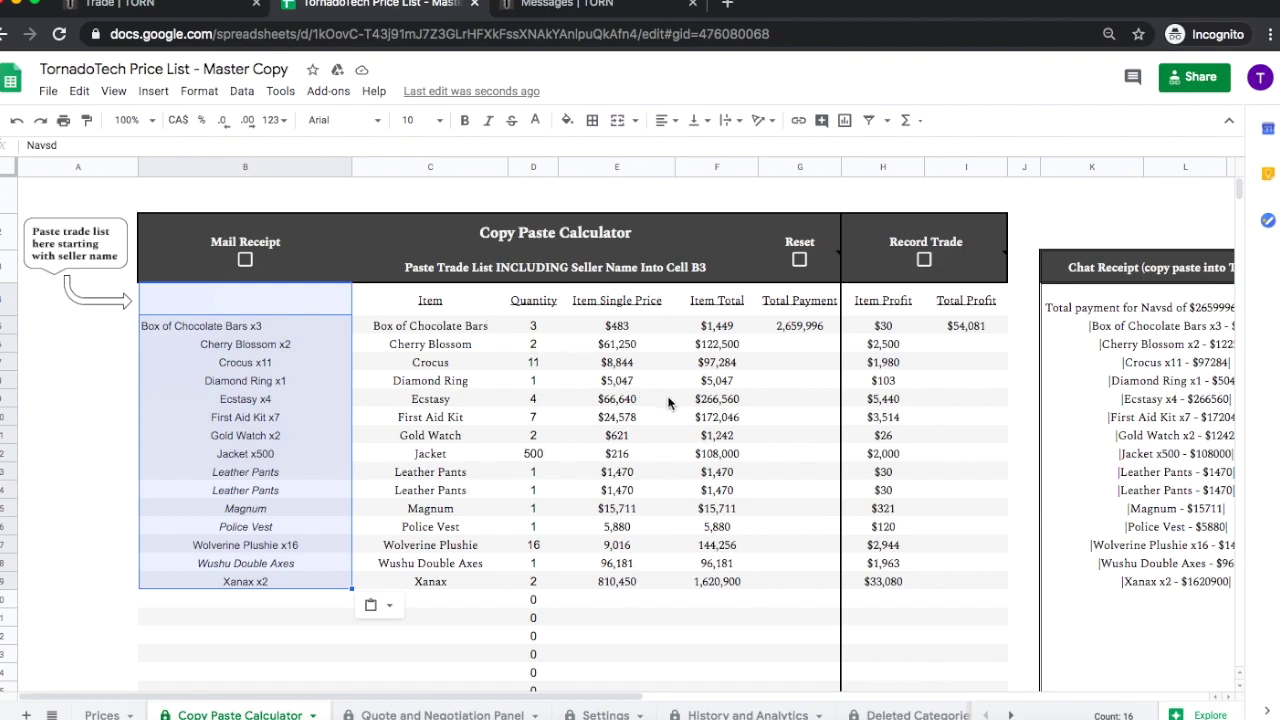
Step: Check the seller name and Total Payment cells, and copy all Chat Receipt lines from the total payment line through Xanax x2
left_click(233, 297)
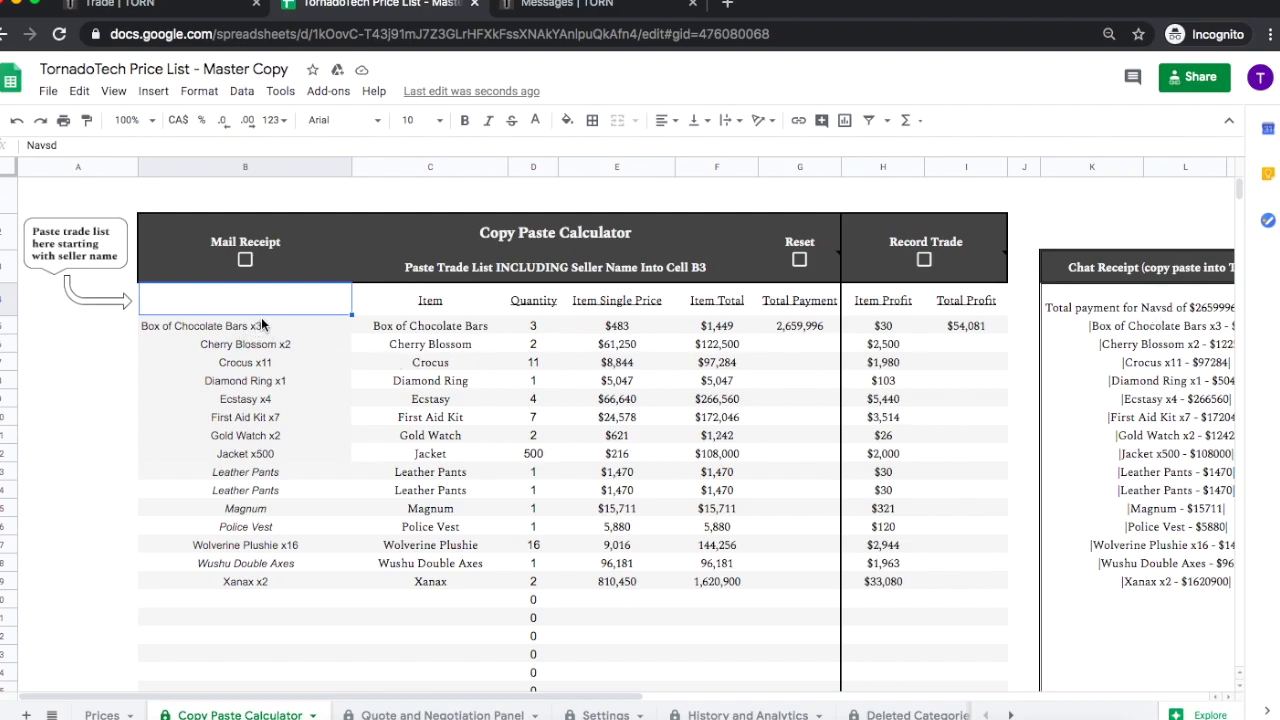
left_click(814, 328)
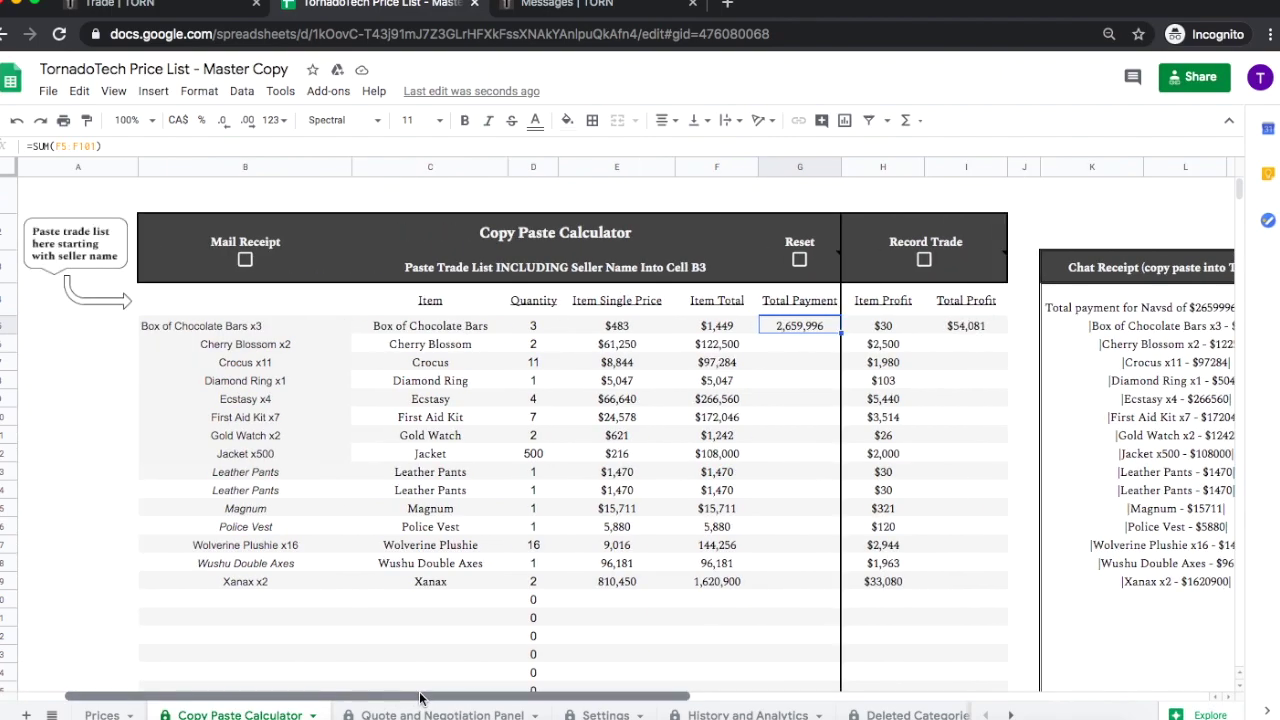
scroll(722, 656, "right", 2)
left_click_drag(1116, 586, 996, 306)
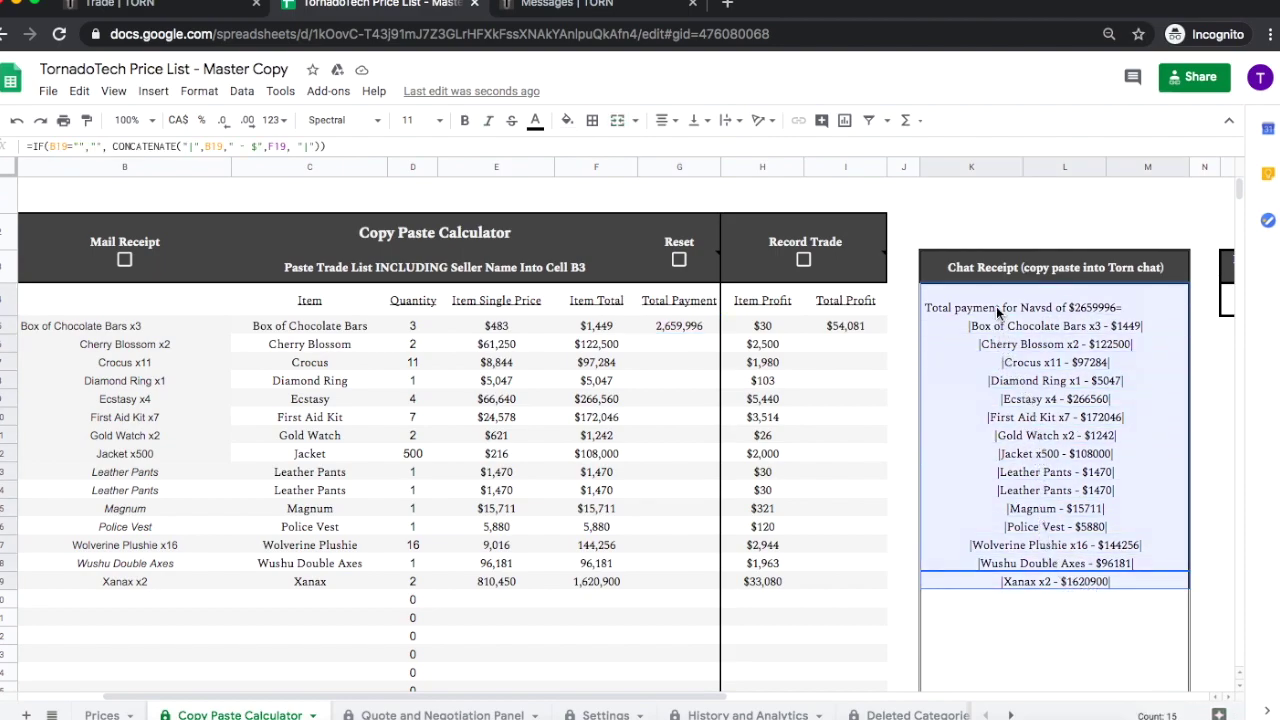
right_click(996, 306)
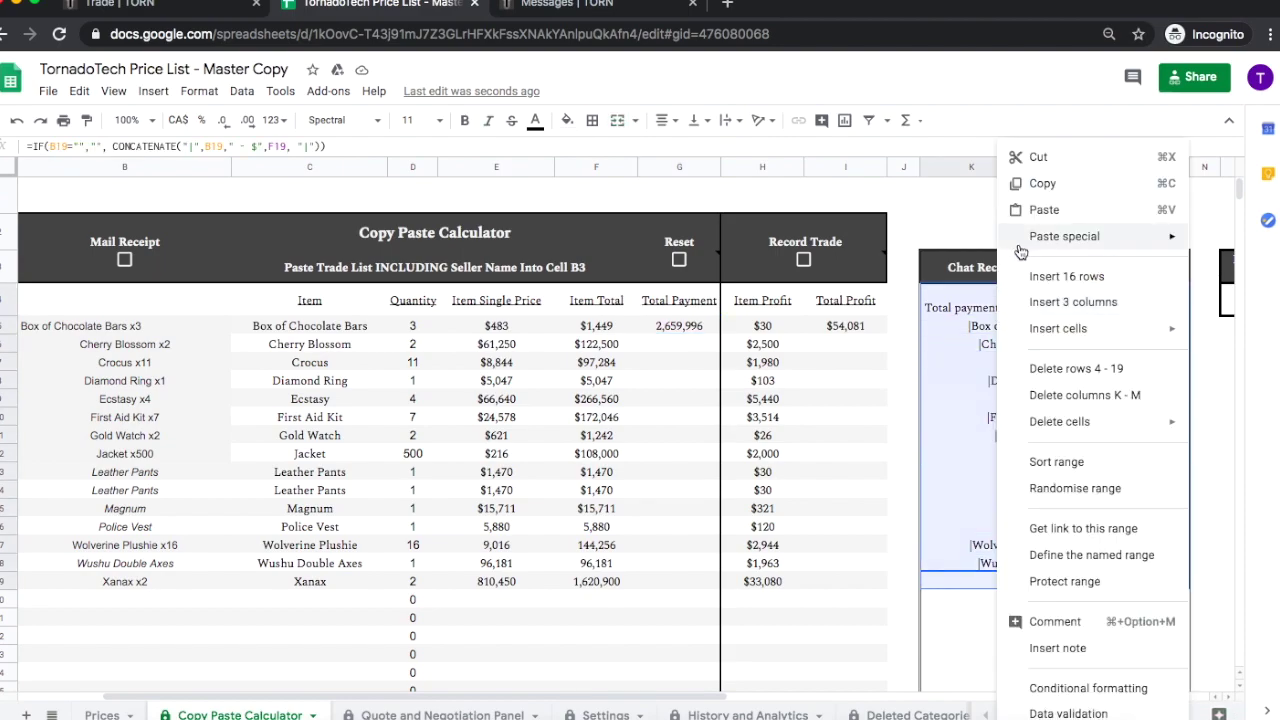
left_click(1042, 183)
Step: Switch to the Torn trade page and send the copied chat receipt to the seller in the open chat
left_click(140, 8)
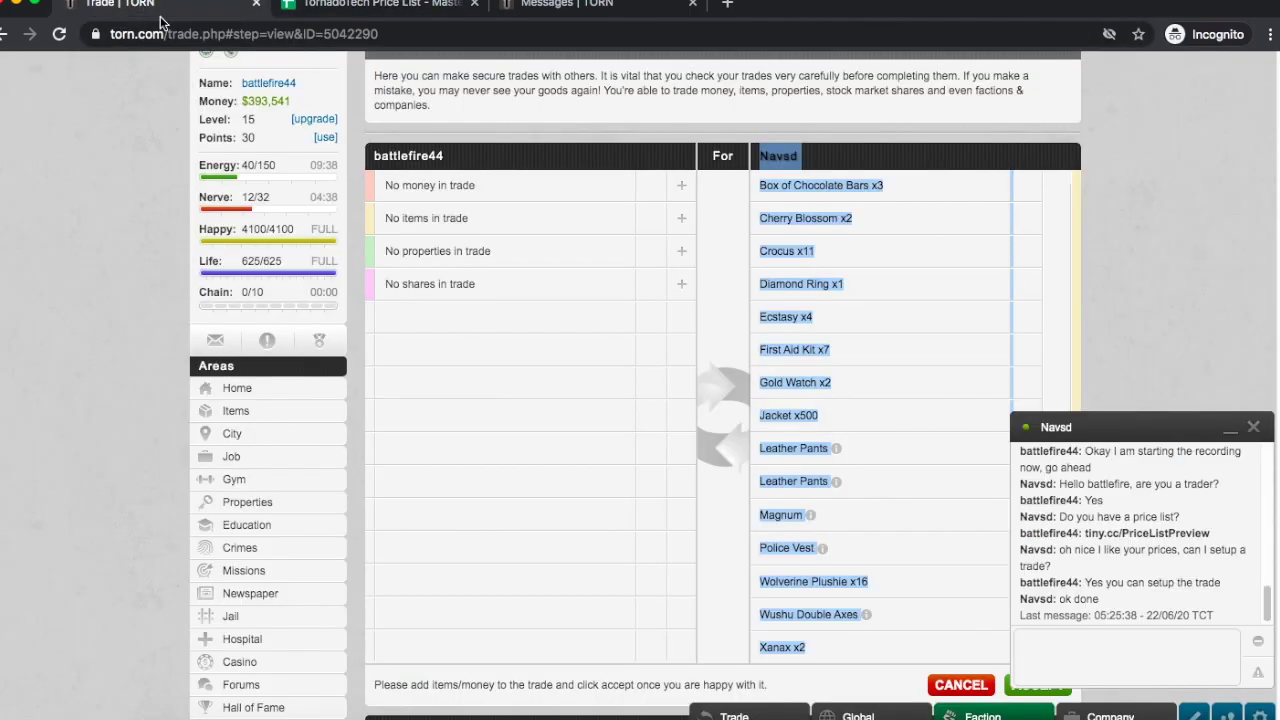
left_click(1124, 642)
right_click(1124, 642)
left_click(1067, 583)
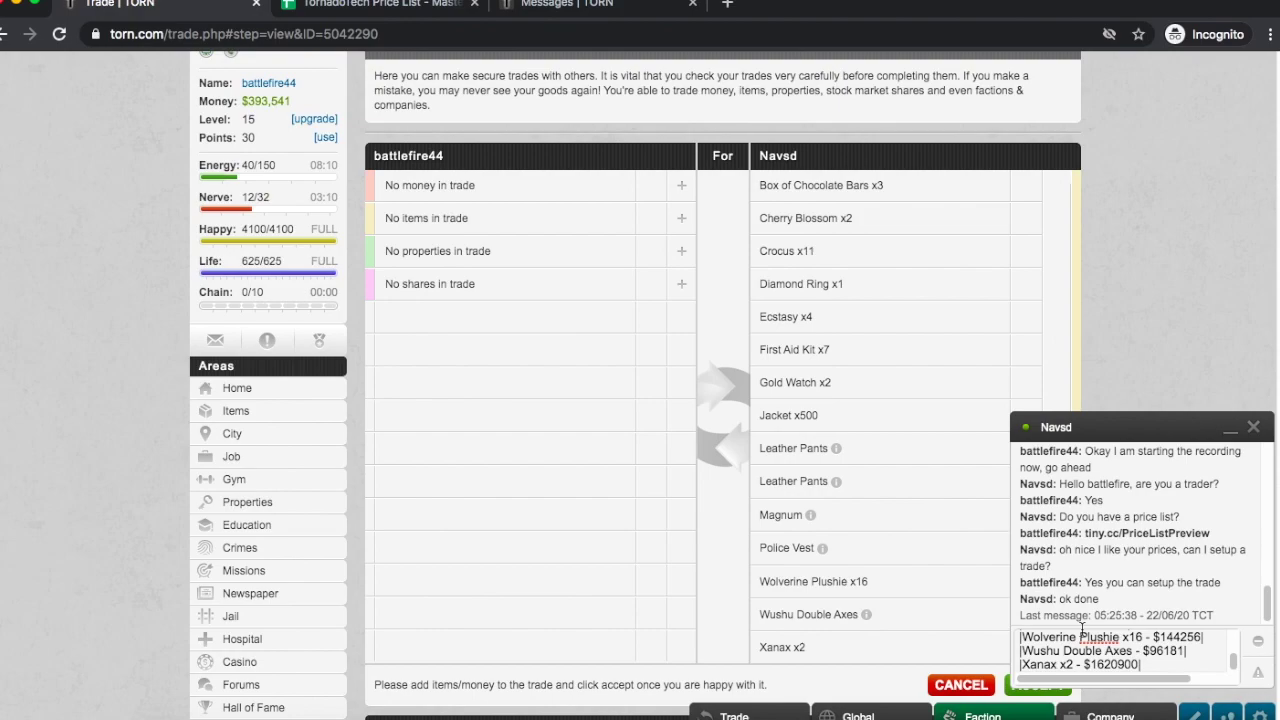
key("Return")
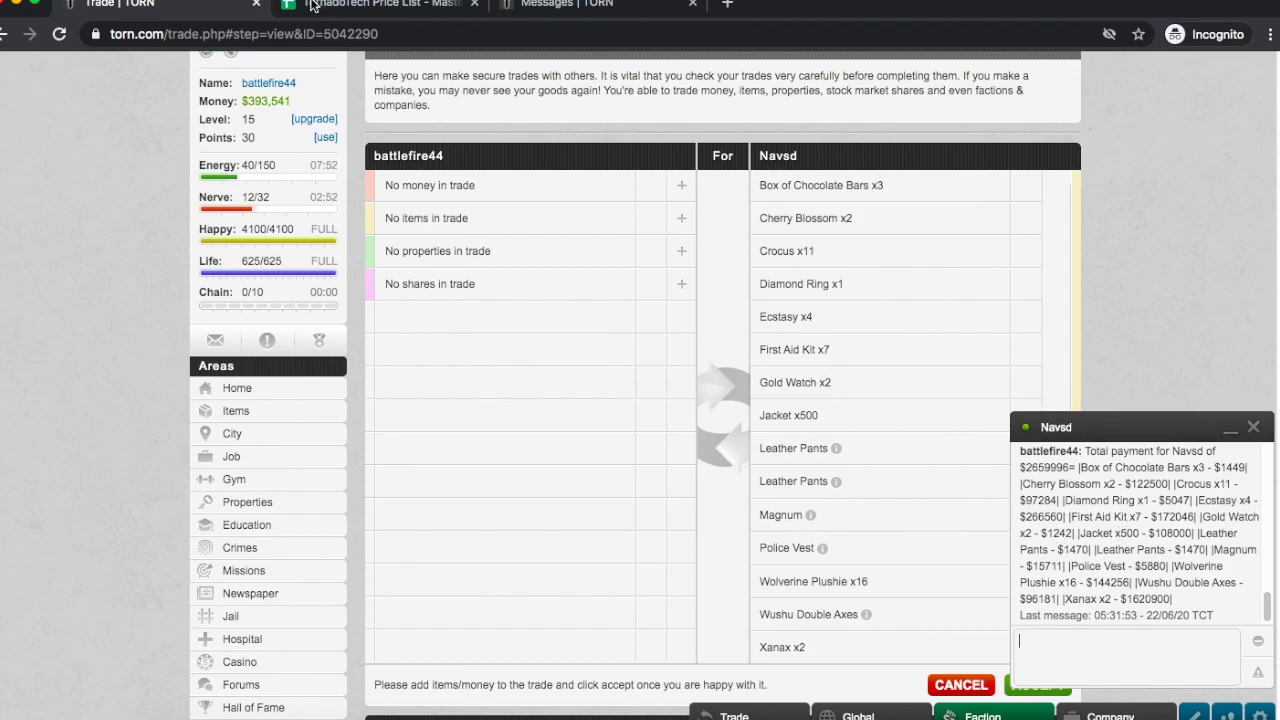
Step: Generate the Mail Receipt code in the price list's Copy Paste Calculator and copy the whole code
left_click(340, 10)
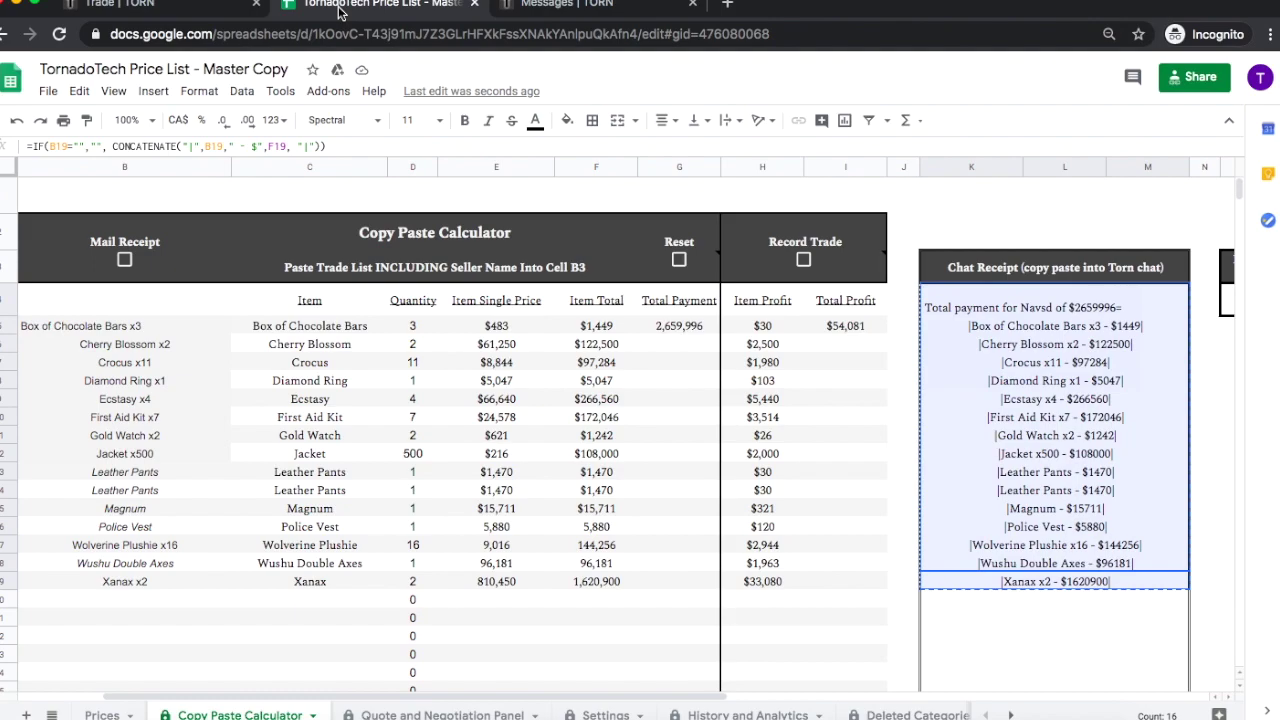
left_click(897, 334)
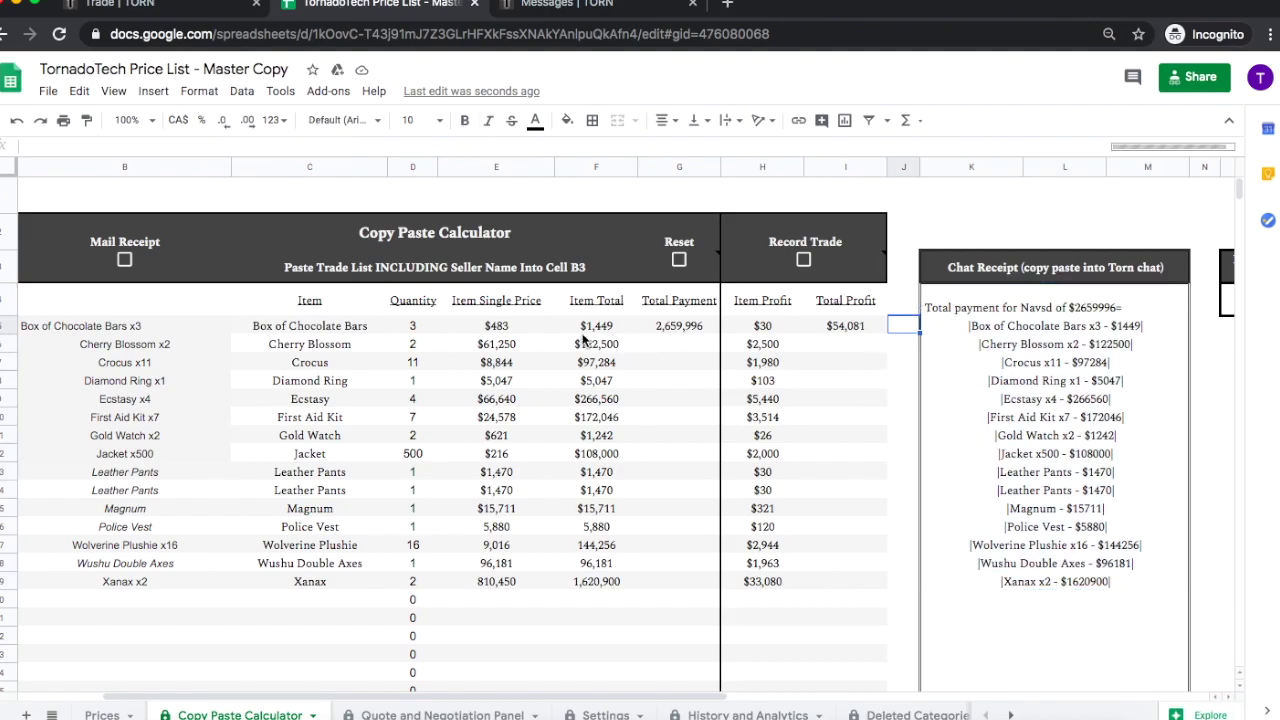
left_click(125, 261)
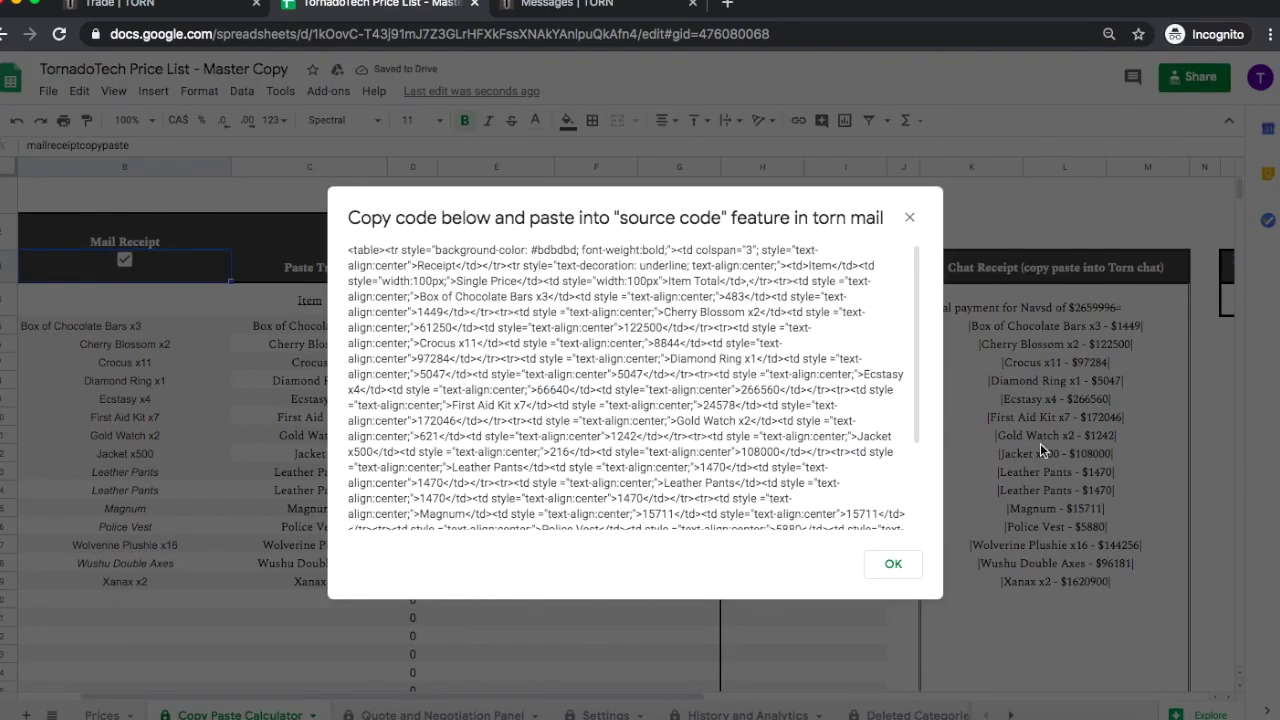
left_click_drag(917, 400, 917, 482)
left_click_drag(818, 535, 343, 255)
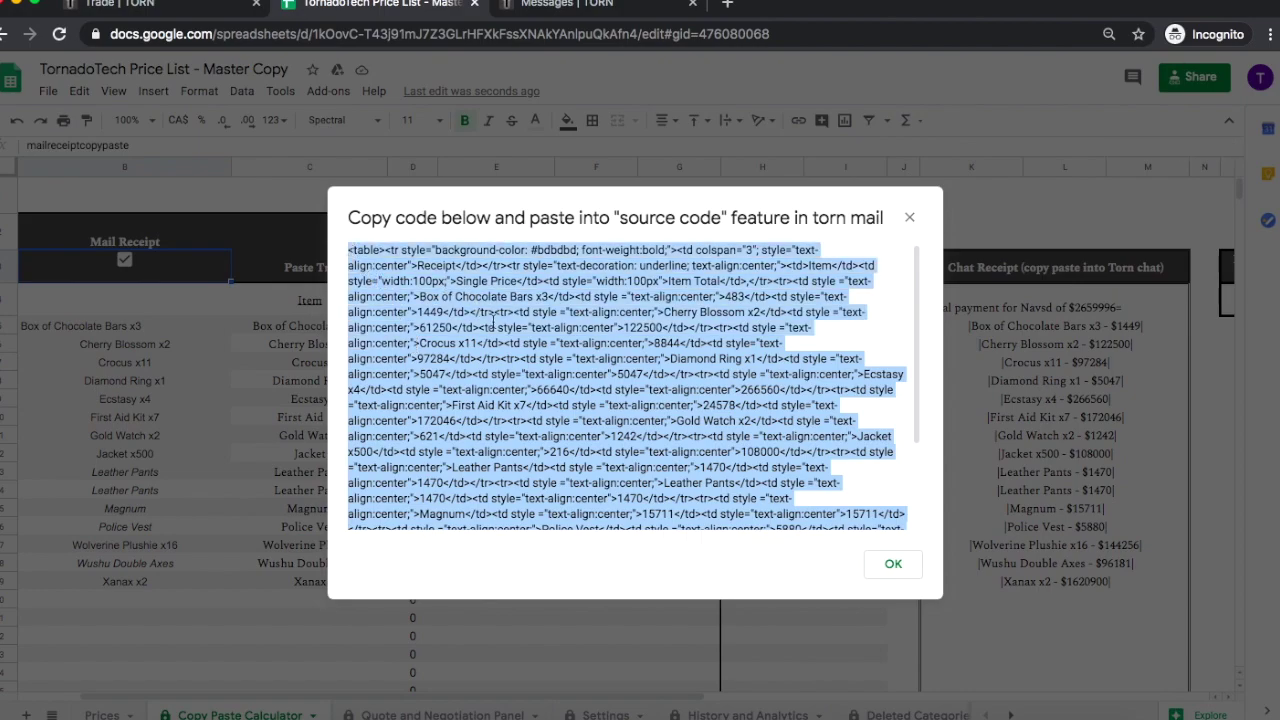
Step: Switch to Torn's message composer, minimize the chat, and insert the copied receipt code into the message body as source code
key("ctrl+shift+Tab")
key("ctrl+shift+Tab")
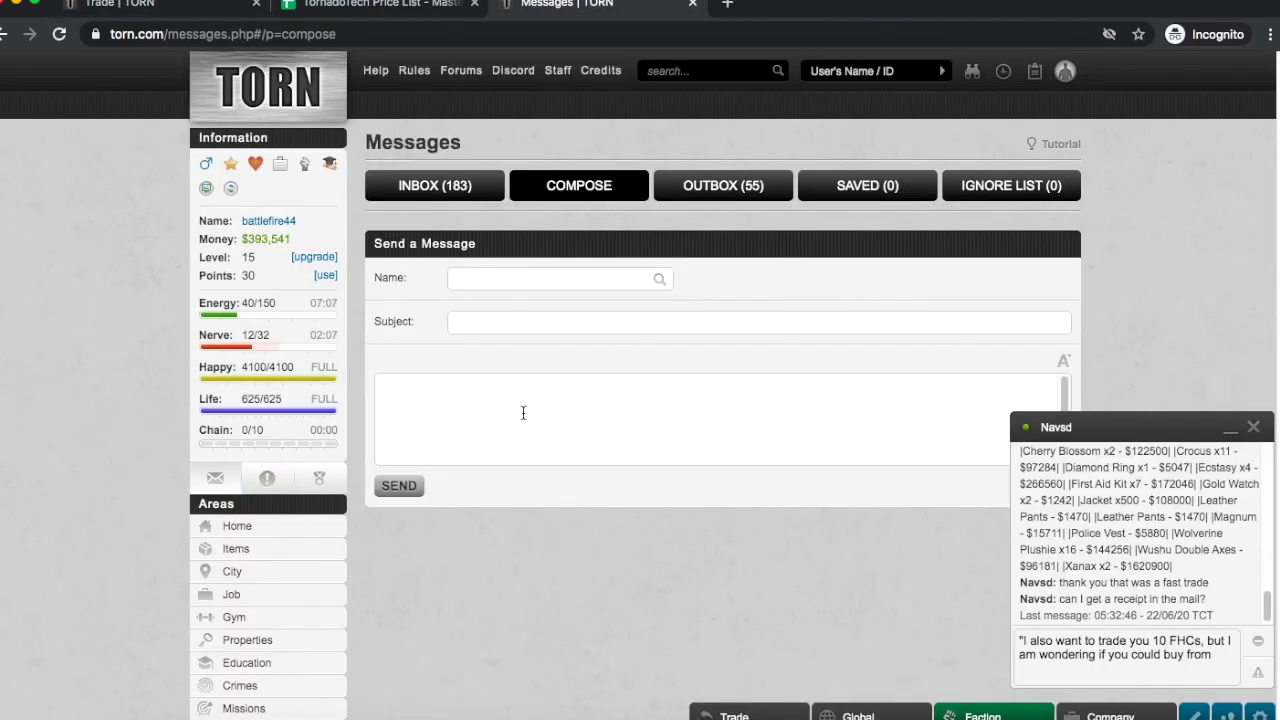
left_click(1090, 425)
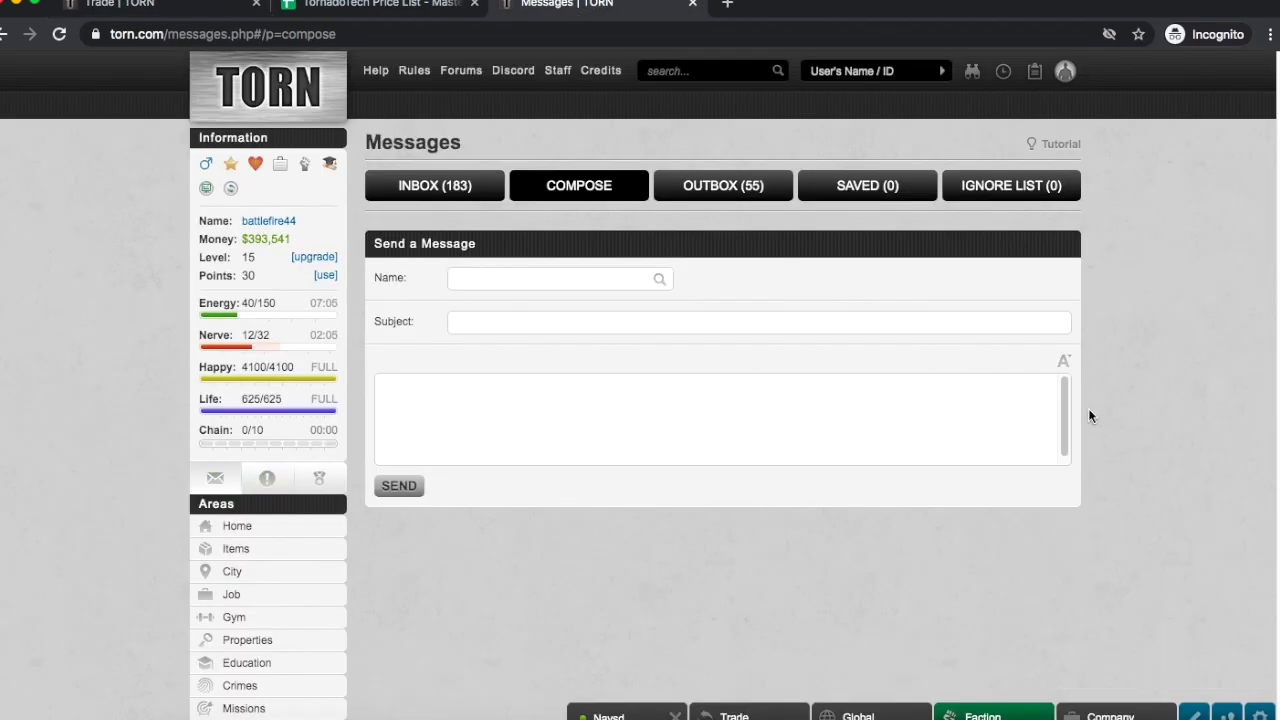
left_click(1066, 364)
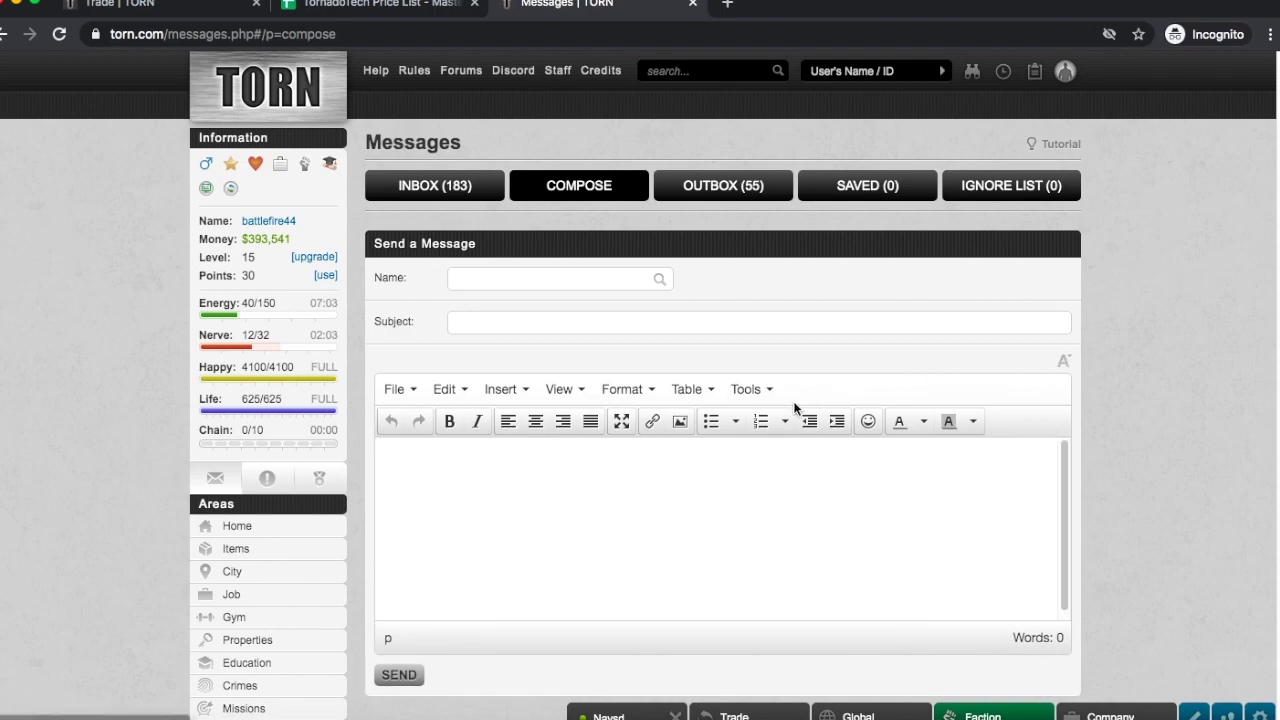
left_click(766, 392)
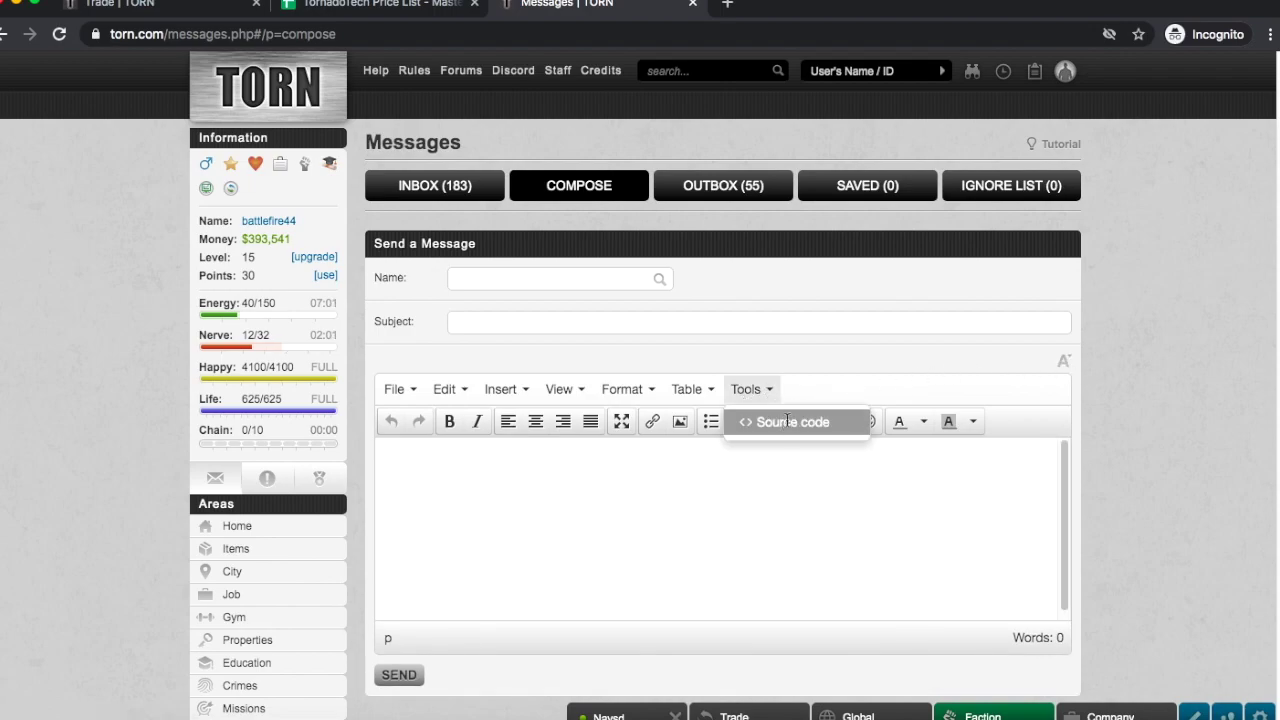
left_click(788, 421)
key("super+v")
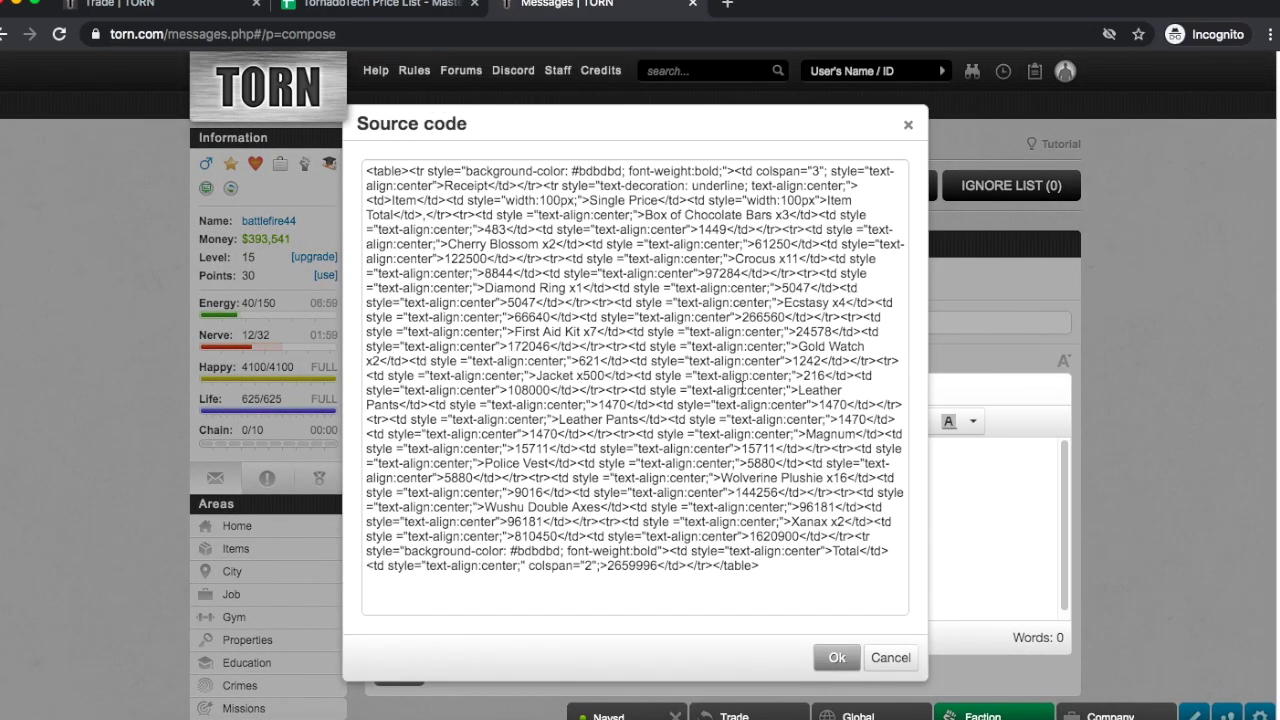
left_click(837, 657)
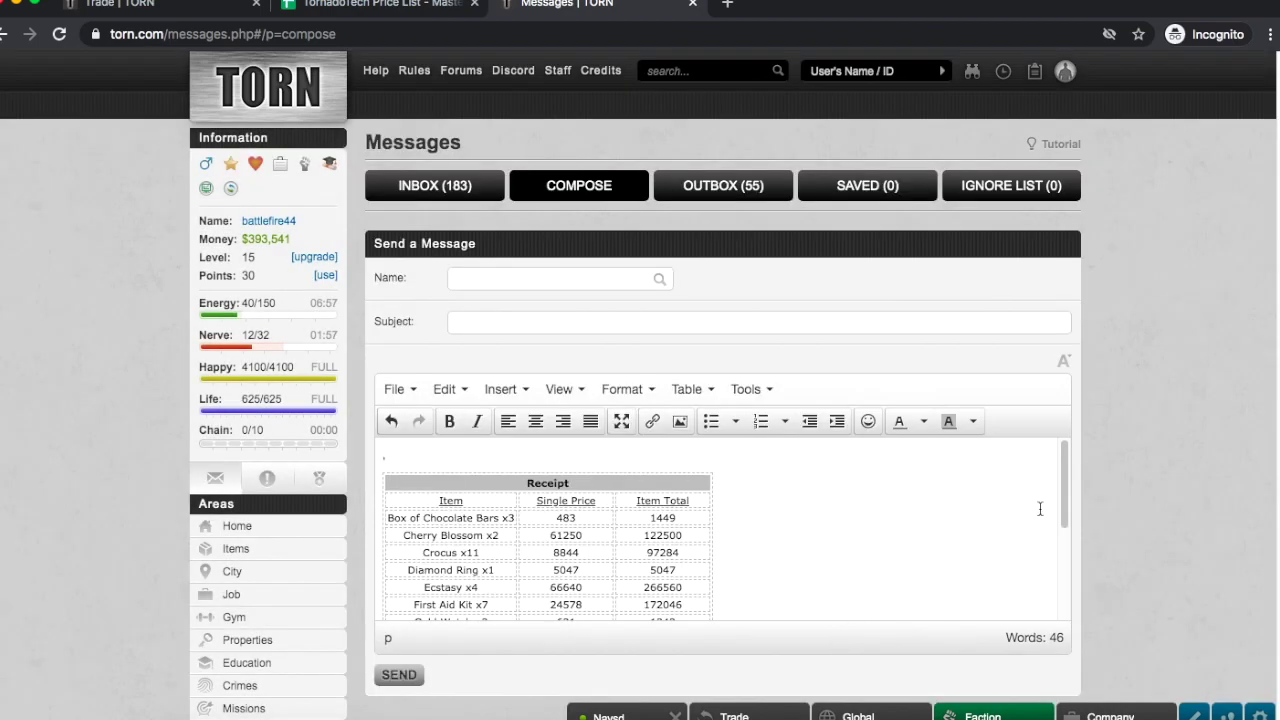
Step: Send the receipt message to the seller with the subject "Mail receipt for trade" and reply "Sent" in the chat
mouse_move(1066, 497)
left_mouse_down()
mouse_move(1055, 598)
mouse_move(1055, 483)
left_mouse_up()
left_click(583, 280)
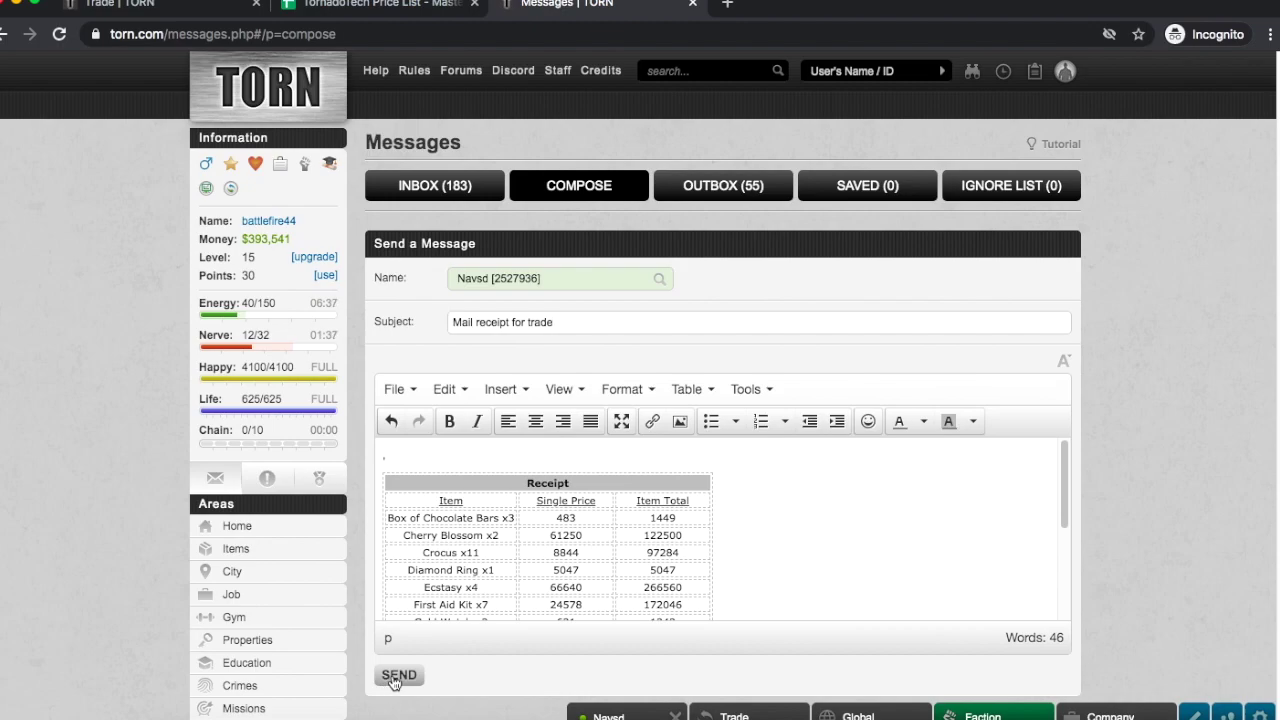
left_click(396, 676)
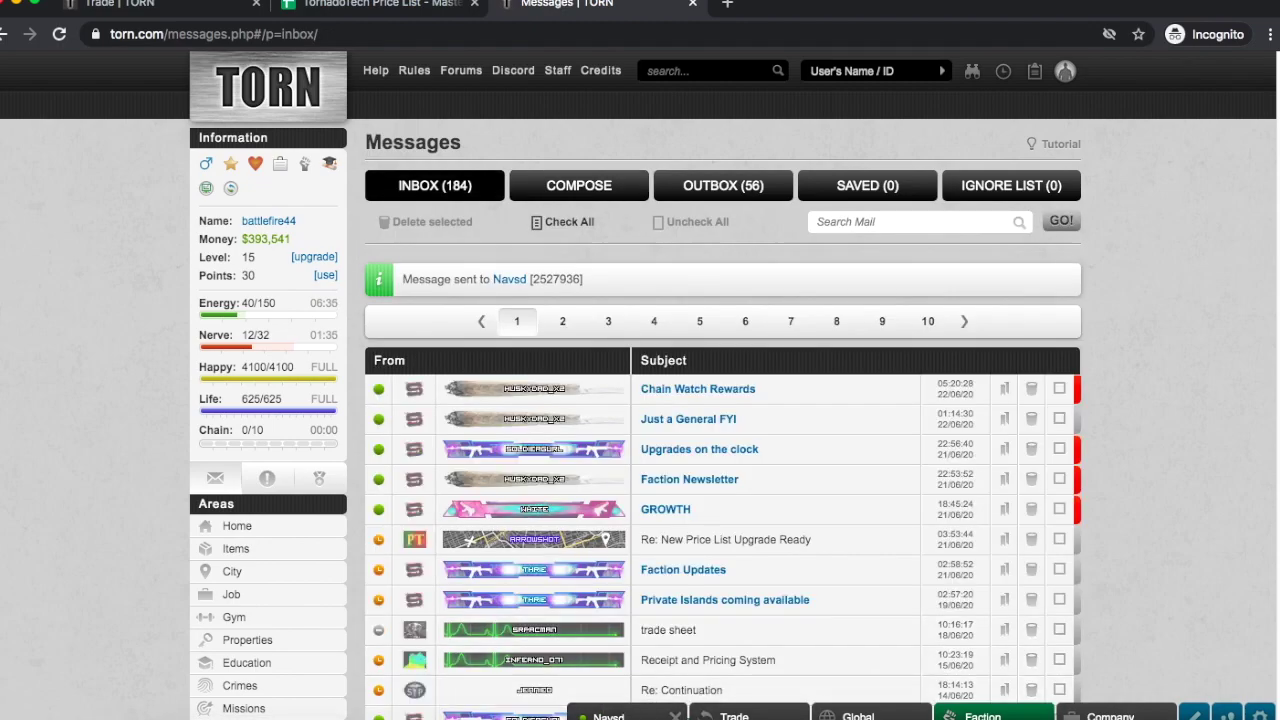
left_click(608, 716)
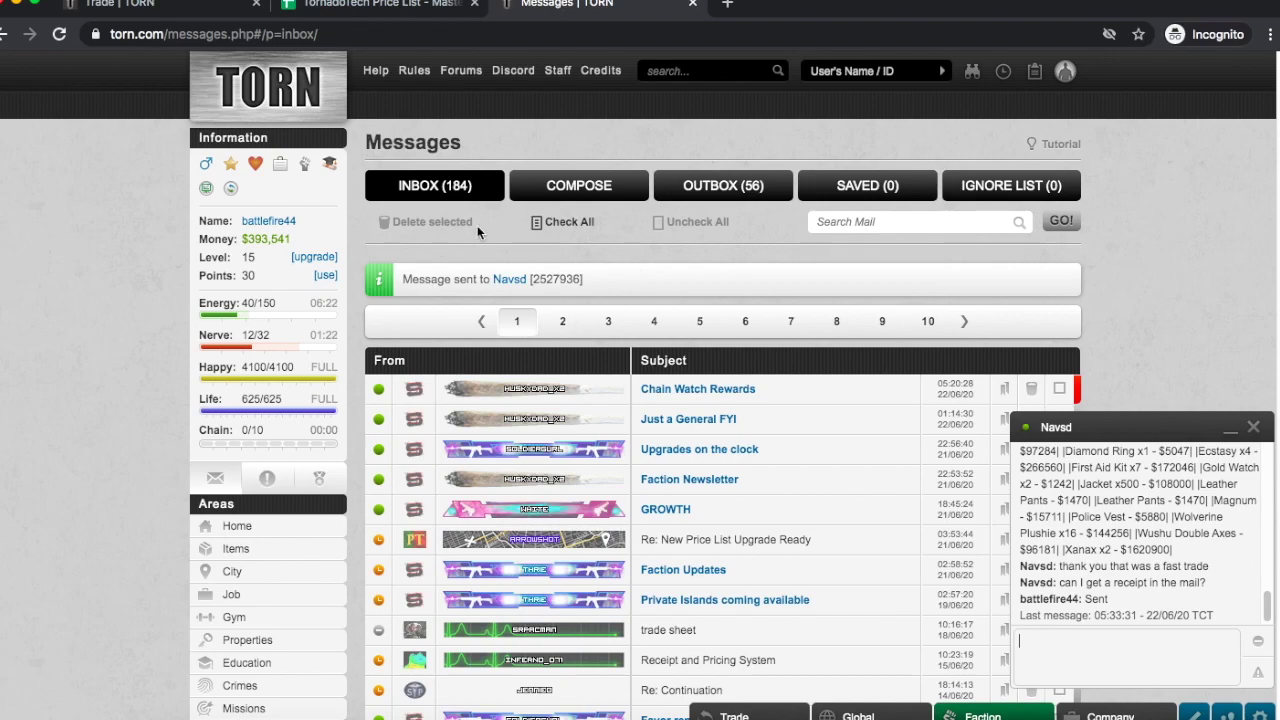
Step: Return to the price list spreadsheet, close the mail receipt code dialog, and open the Quote and Negotiation Panel sheet
left_click(348, 7)
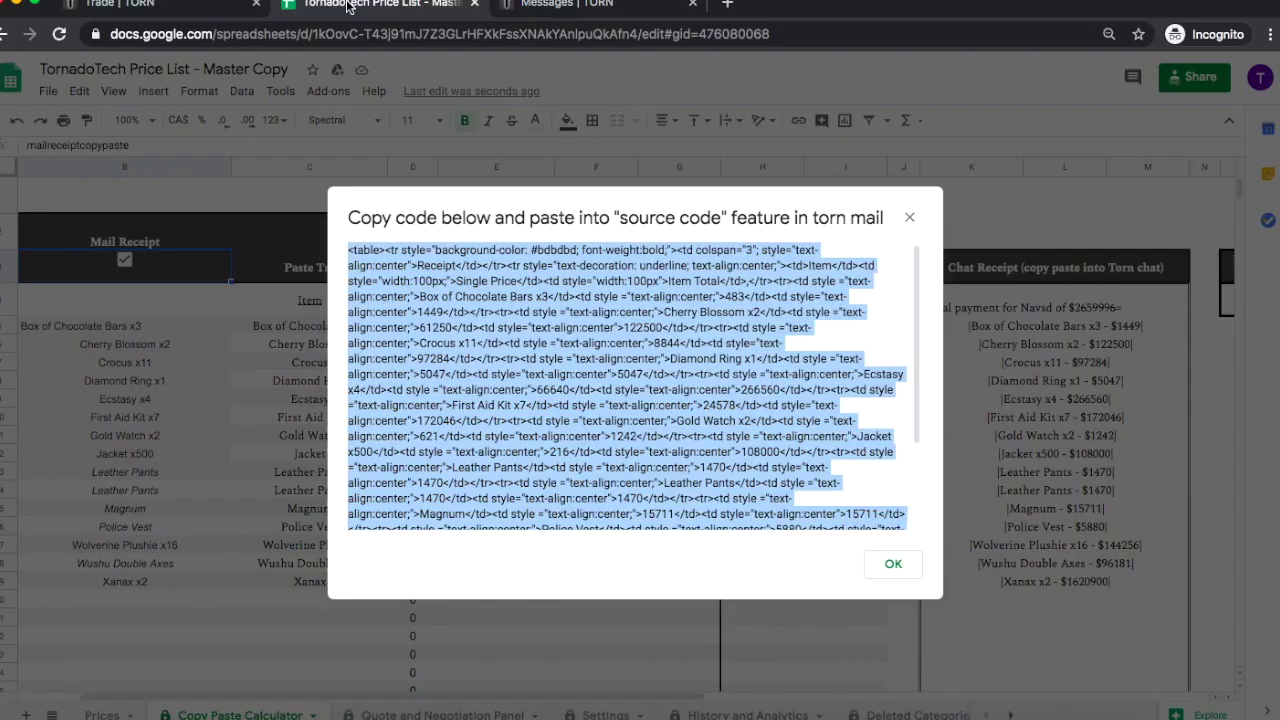
left_click(909, 217)
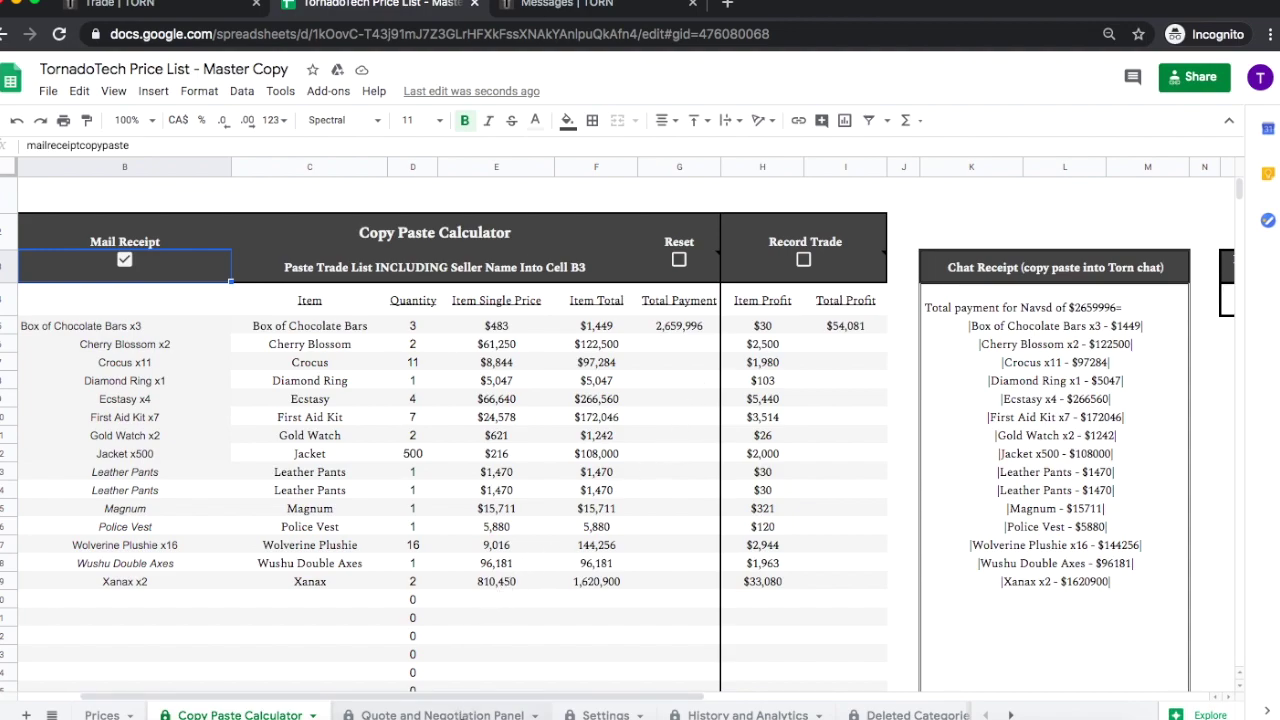
left_click(466, 715)
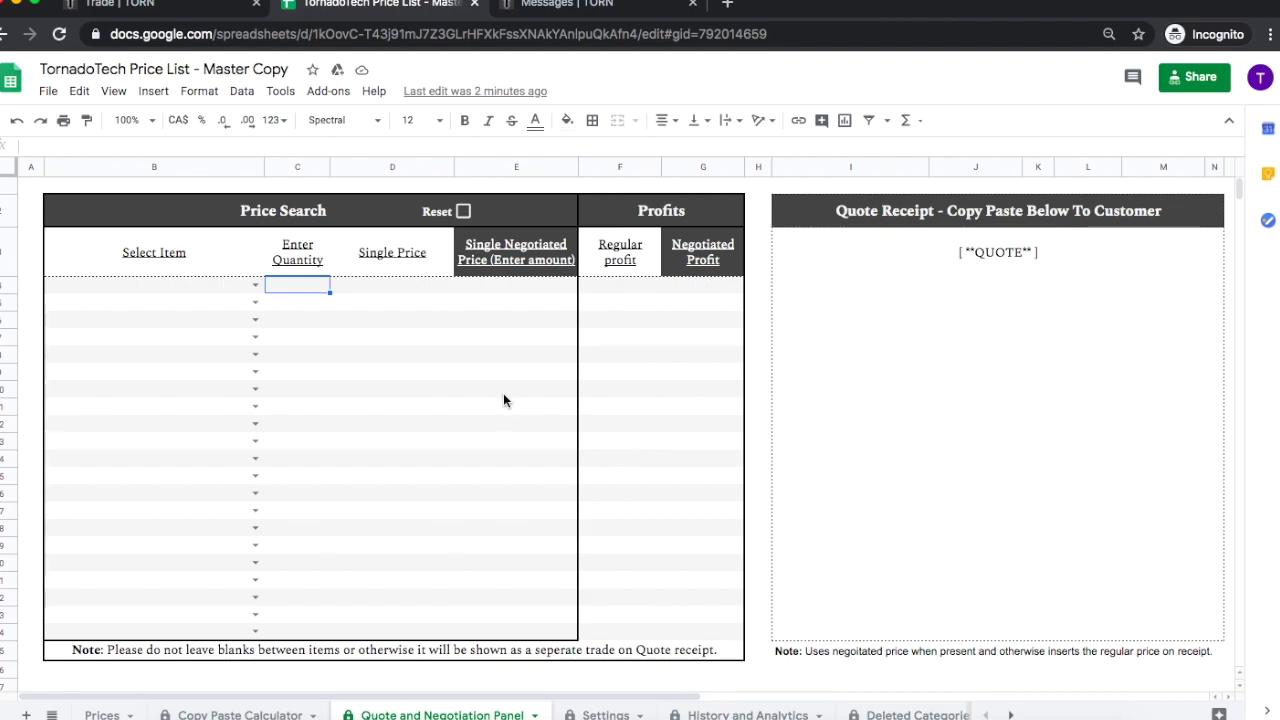
Step: Check the customer's request in the Torn trade chat, then add Lawyer Business Card with quantity 15 to the spreadsheet's Price Search table
left_click(188, 10)
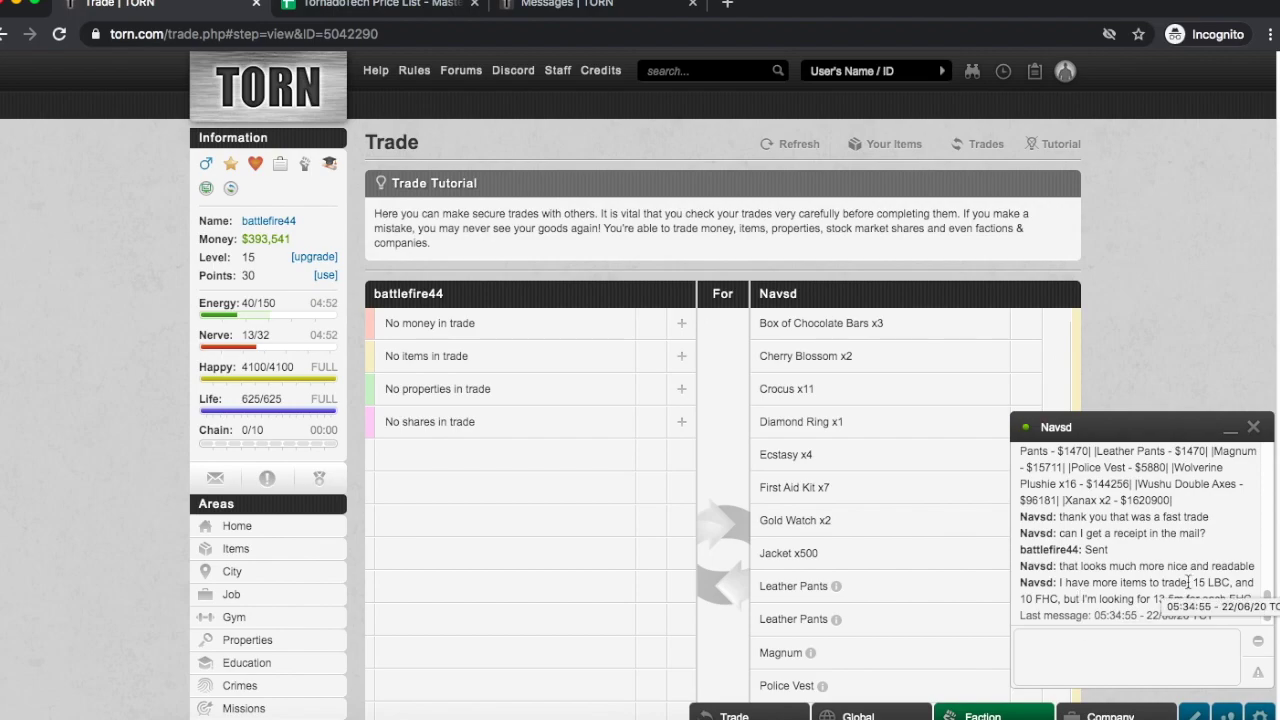
left_click(330, 4)
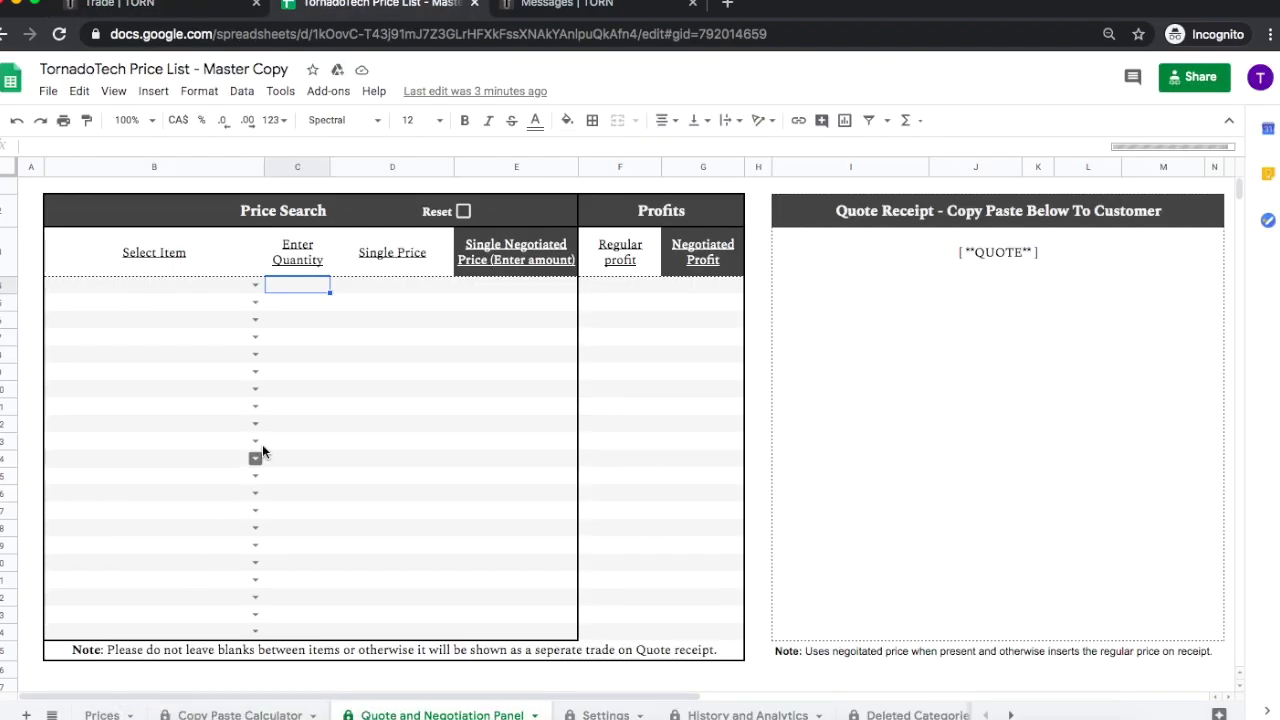
left_click(211, 294)
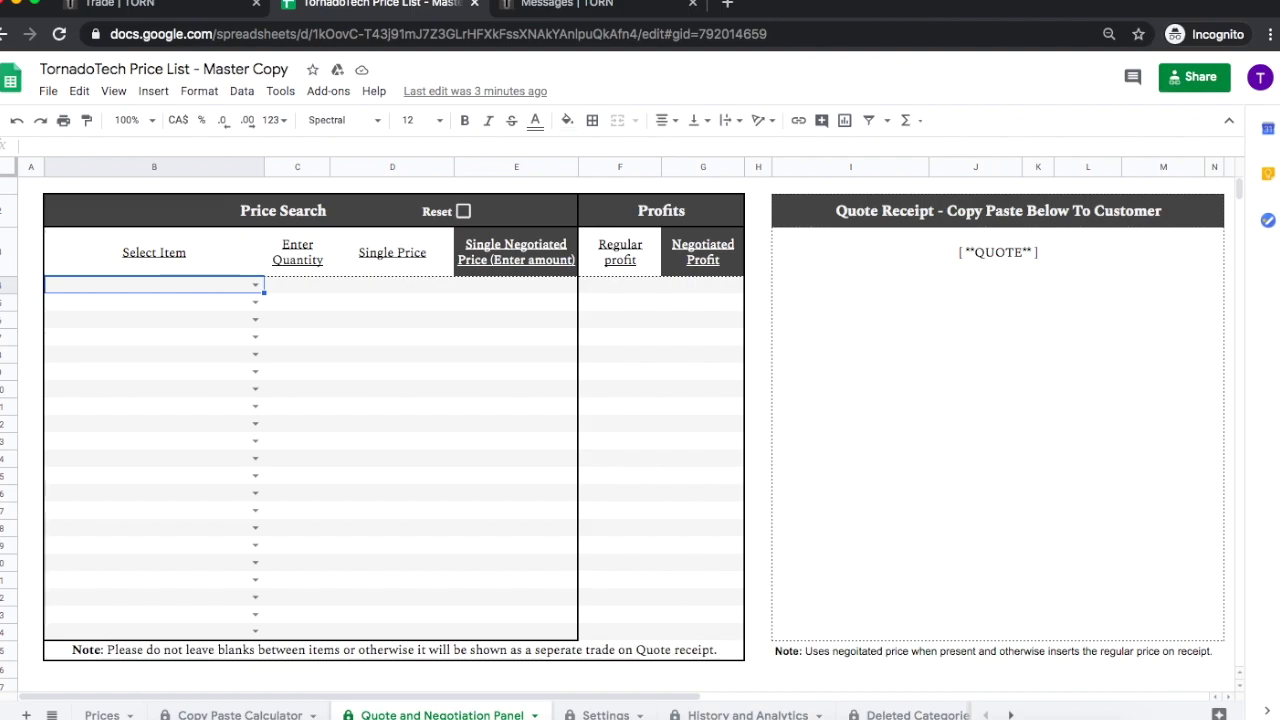
type("law")
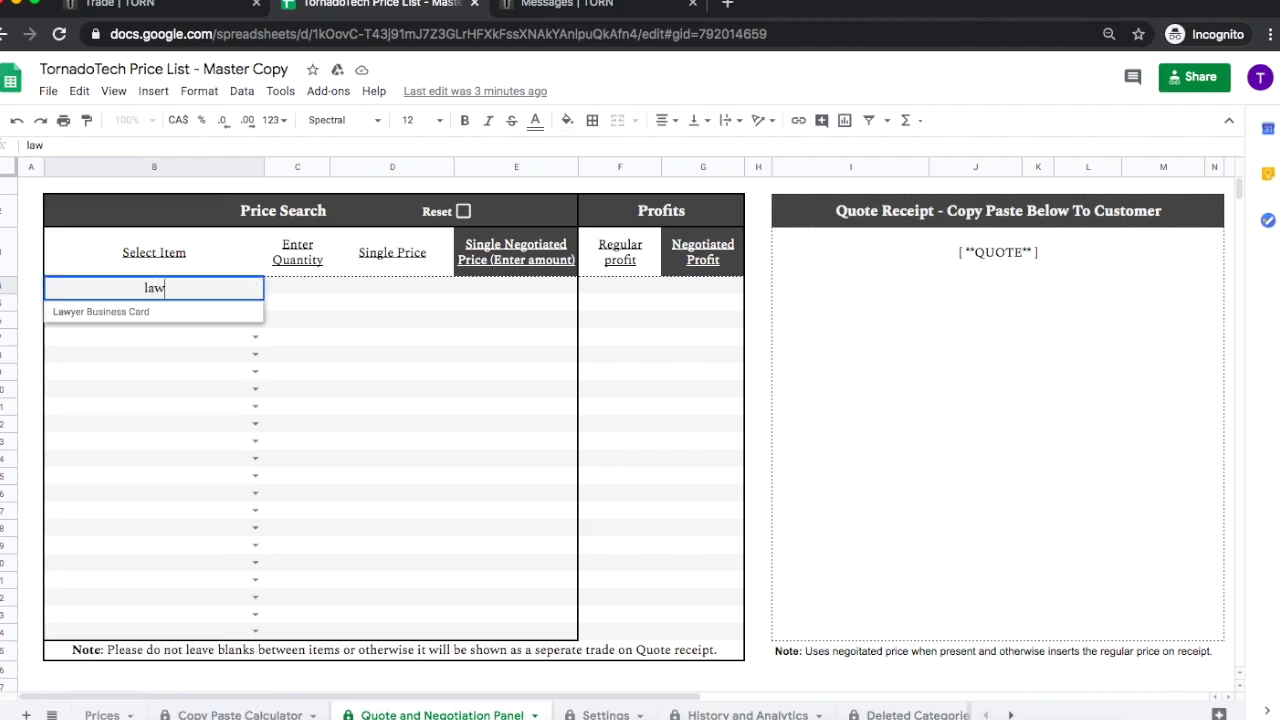
left_click(194, 316)
left_click(291, 288)
type("15")
key("Return")
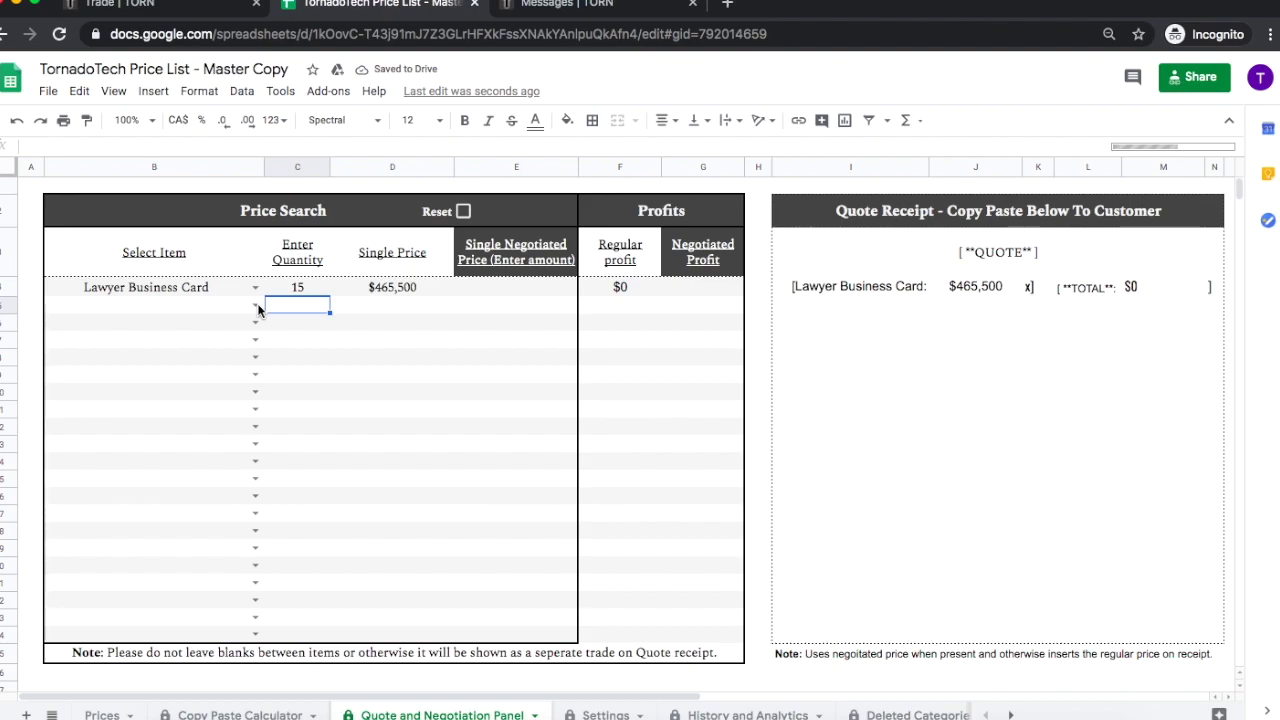
Step: Add Feathery Hotel Coupon with quantity 10 as the second item in the Price Search table
double_click(211, 306)
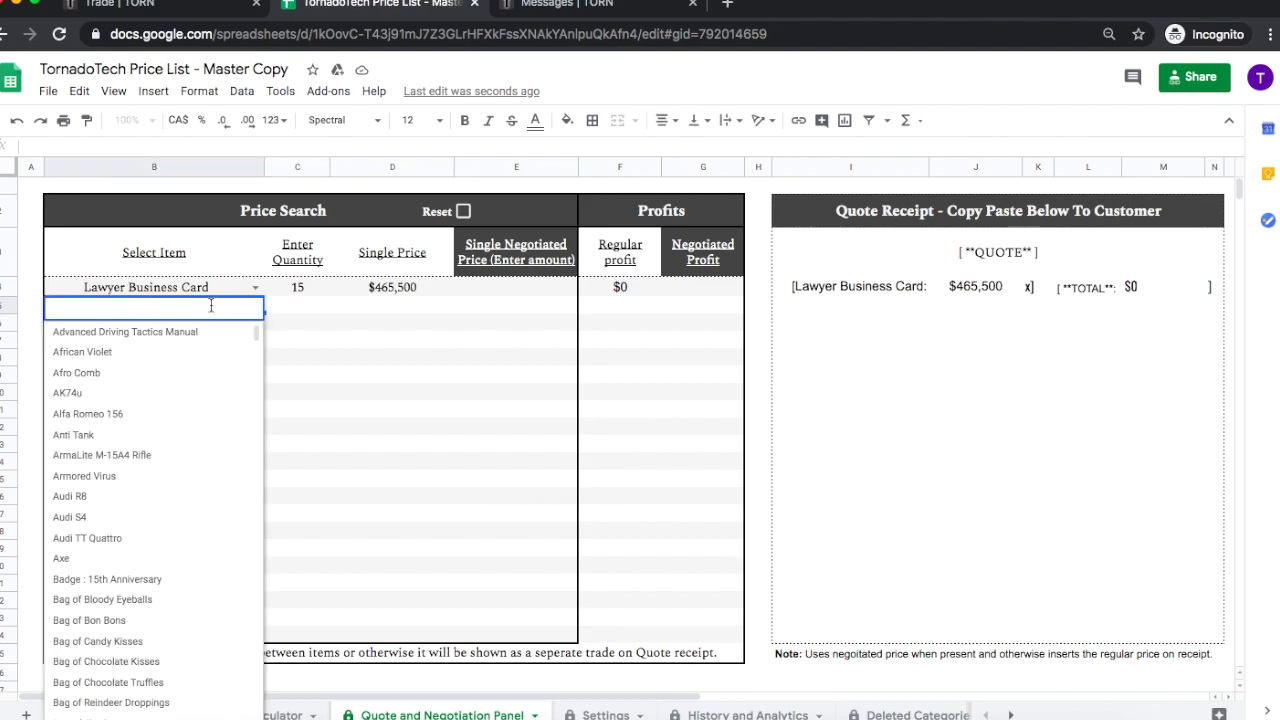
type("fea")
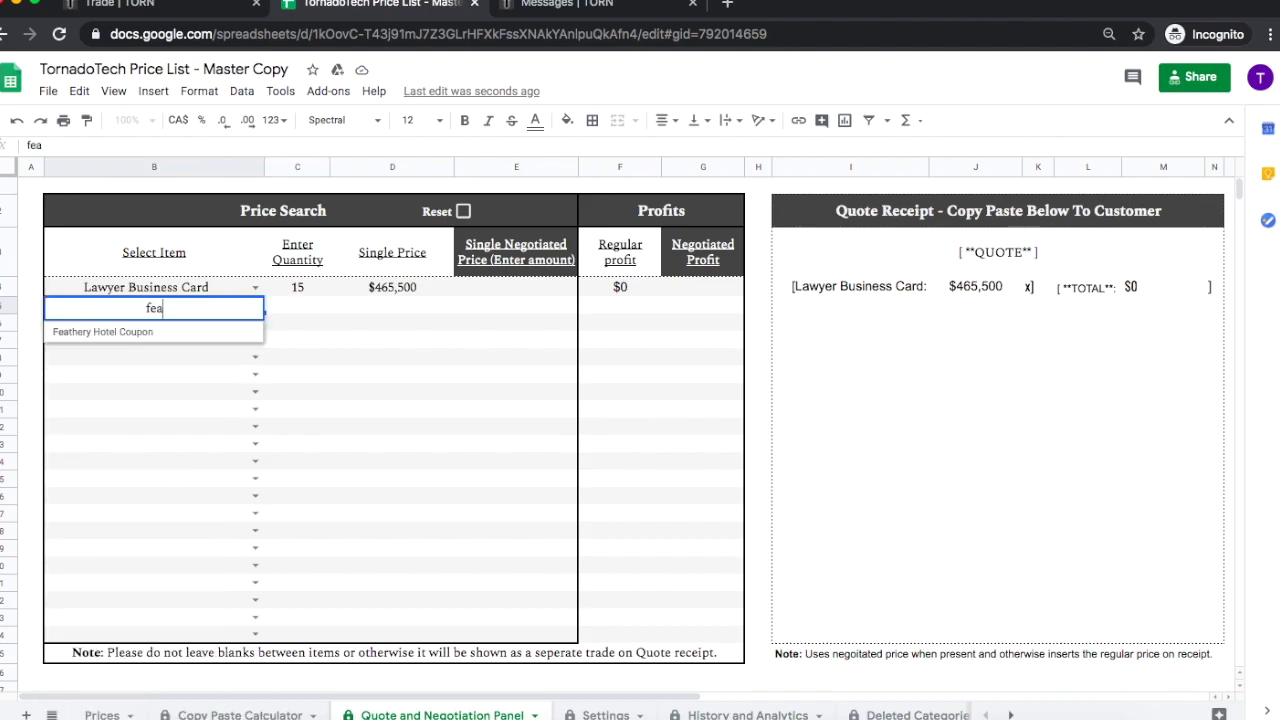
left_click(175, 332)
left_click(289, 306)
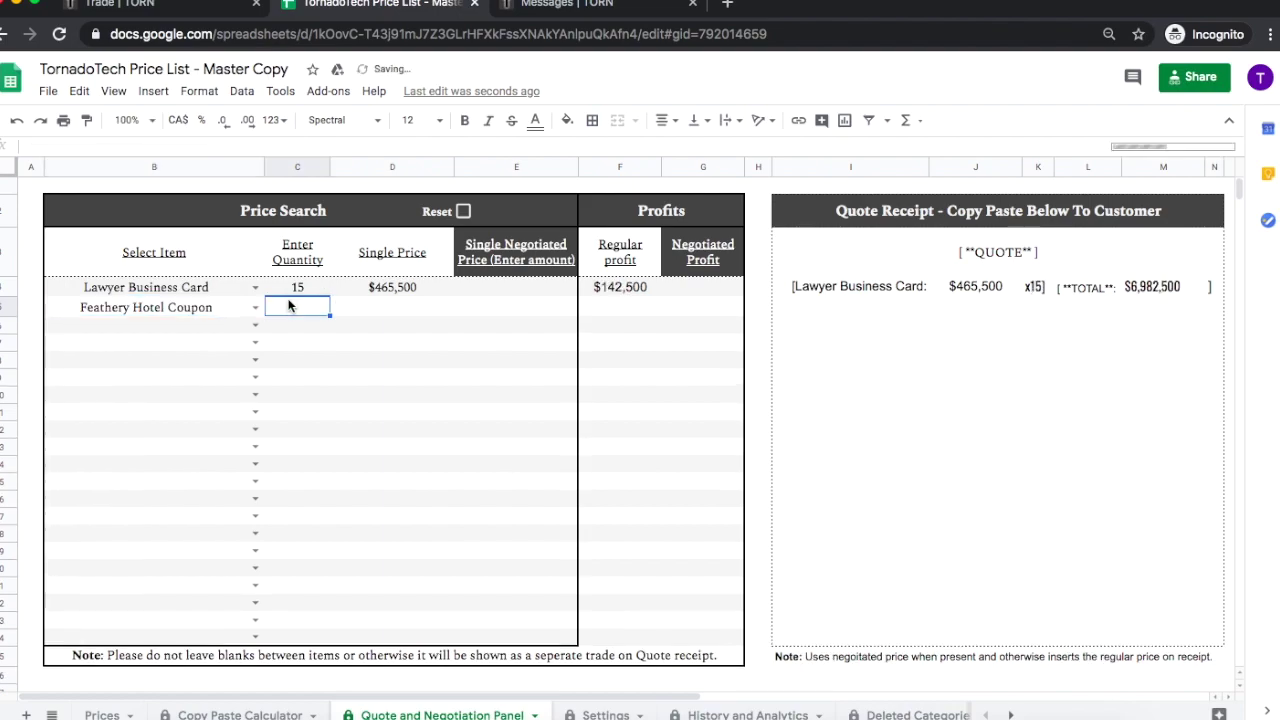
type("10")
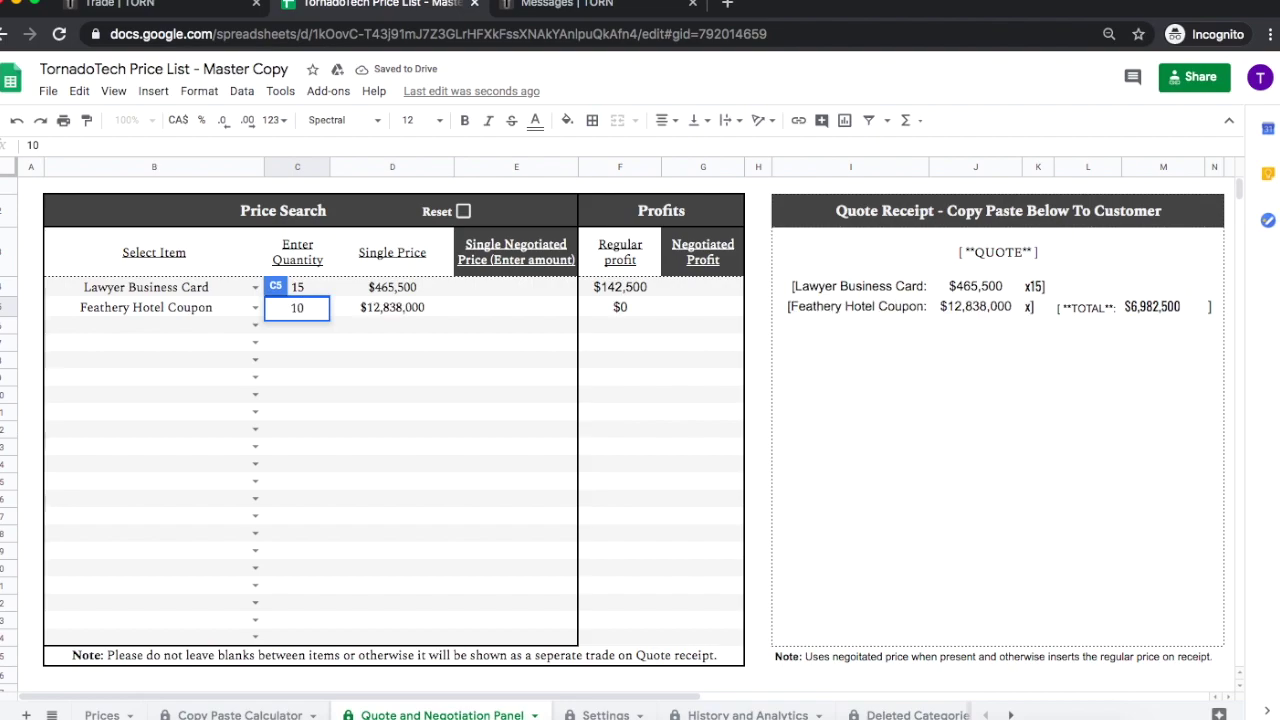
key("Return")
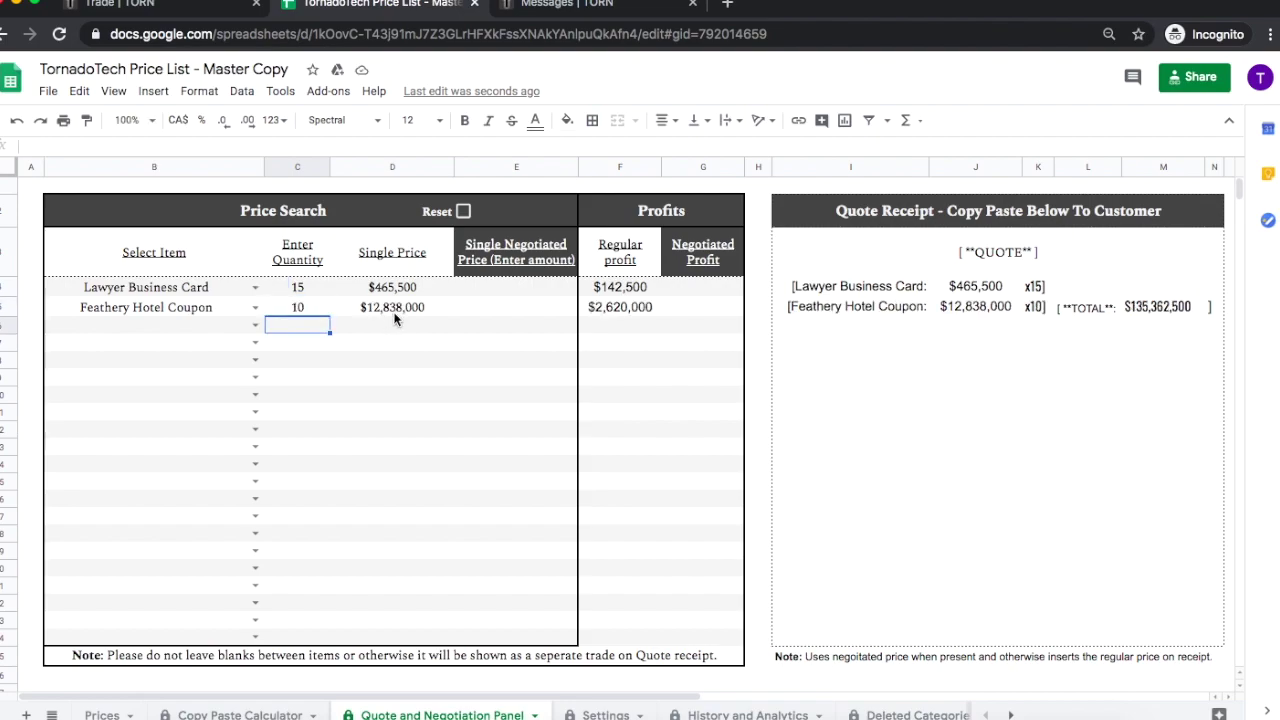
Step: Check the customer's negotiation request in the Torn chat and try a single negotiated price of 13,500,000 for the Feathery Hotel Coupon in the spreadsheet
left_click(181, 11)
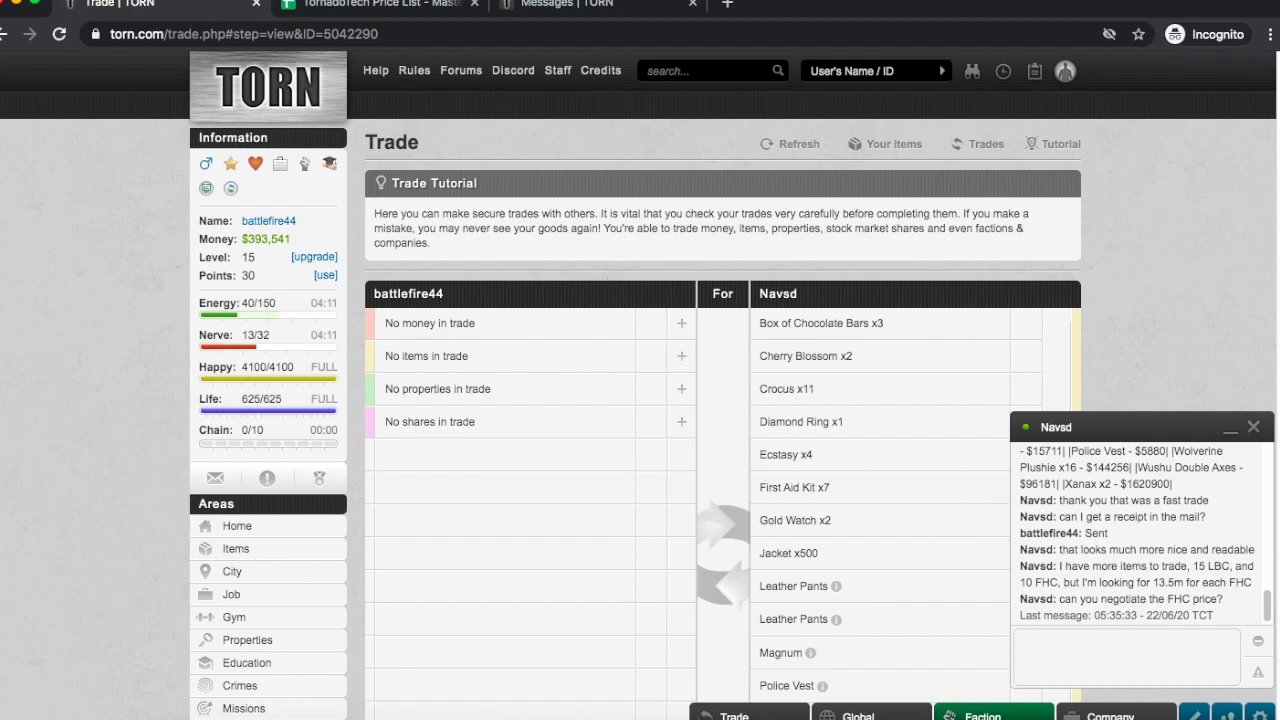
left_click(345, 10)
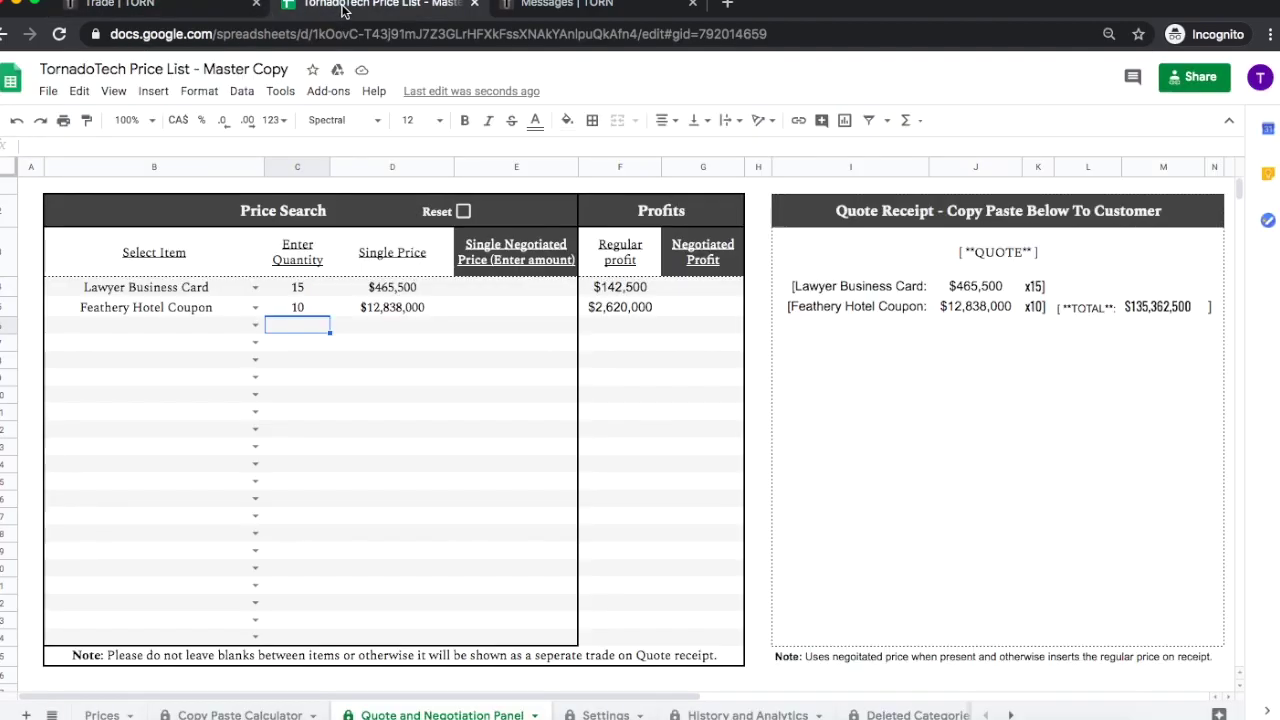
left_click(528, 309)
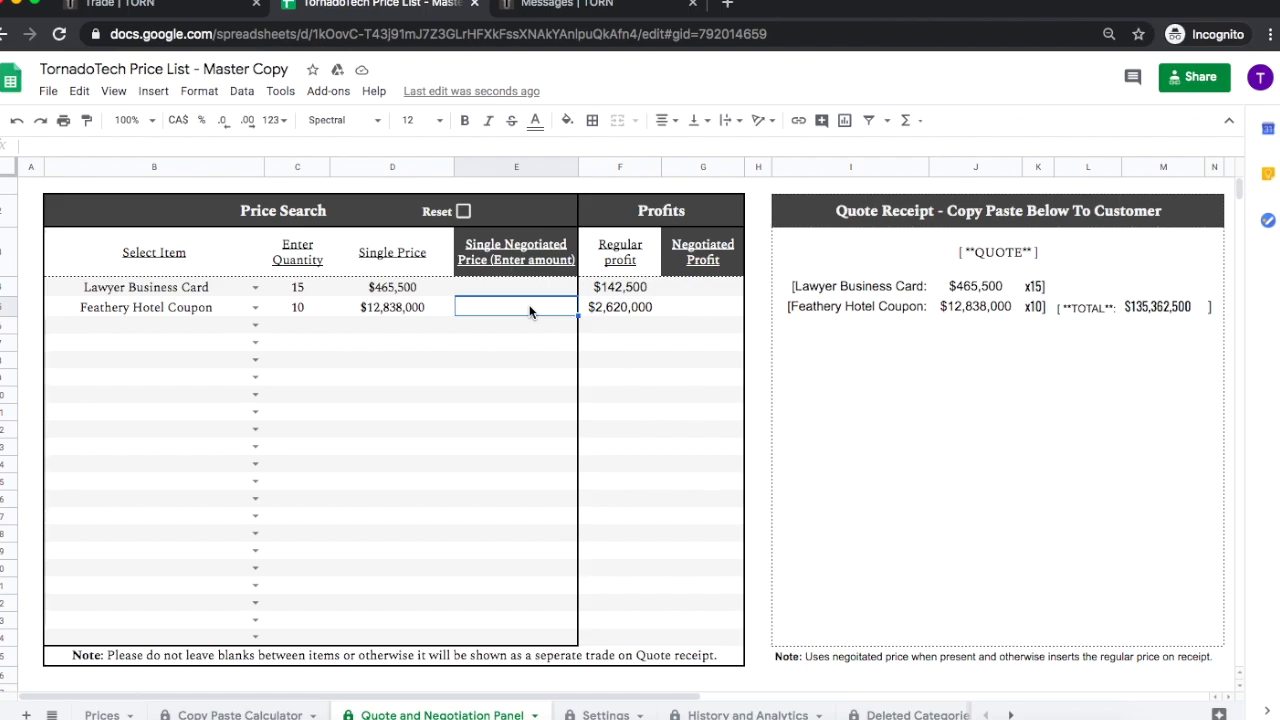
type("13,500,")
type("00000")
key("Return")
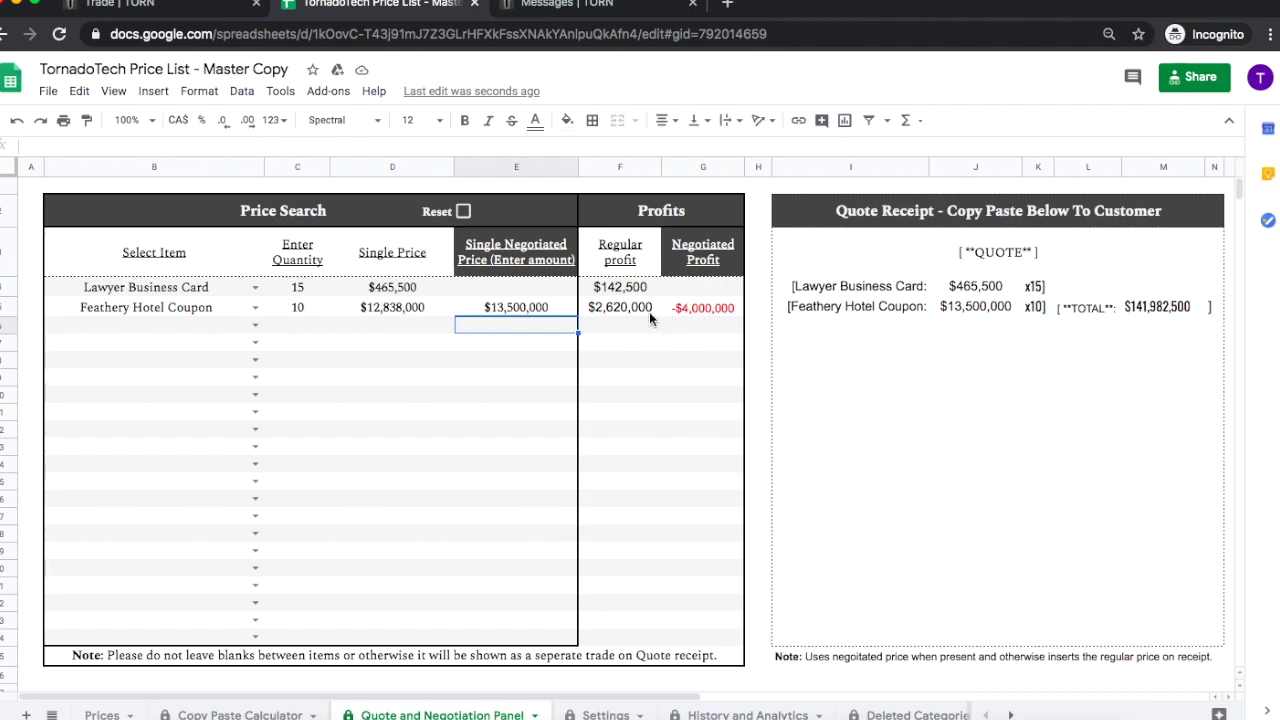
Step: Set the Feathery Hotel Coupon's single negotiated price to 13,000,000
left_click(519, 310)
double_click(530, 308)
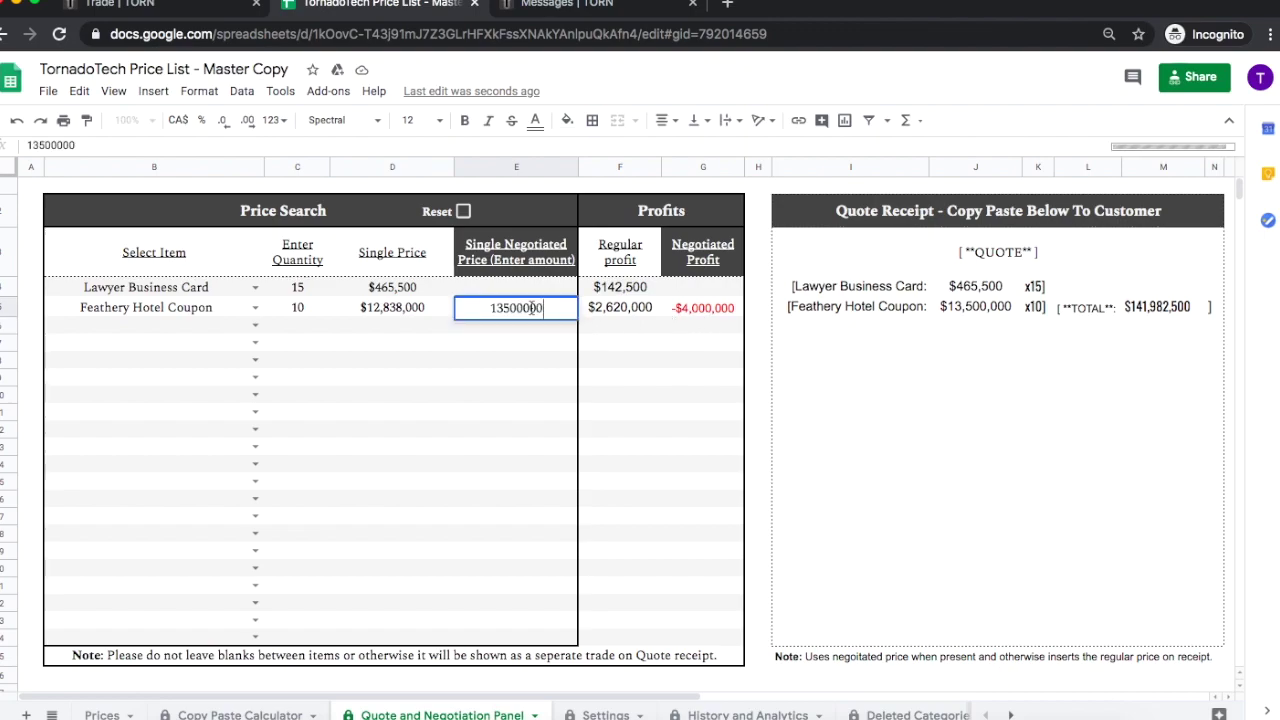
key("BackSpace")
key("BackSpace")
key("BackSpace")
key("BackSpace")
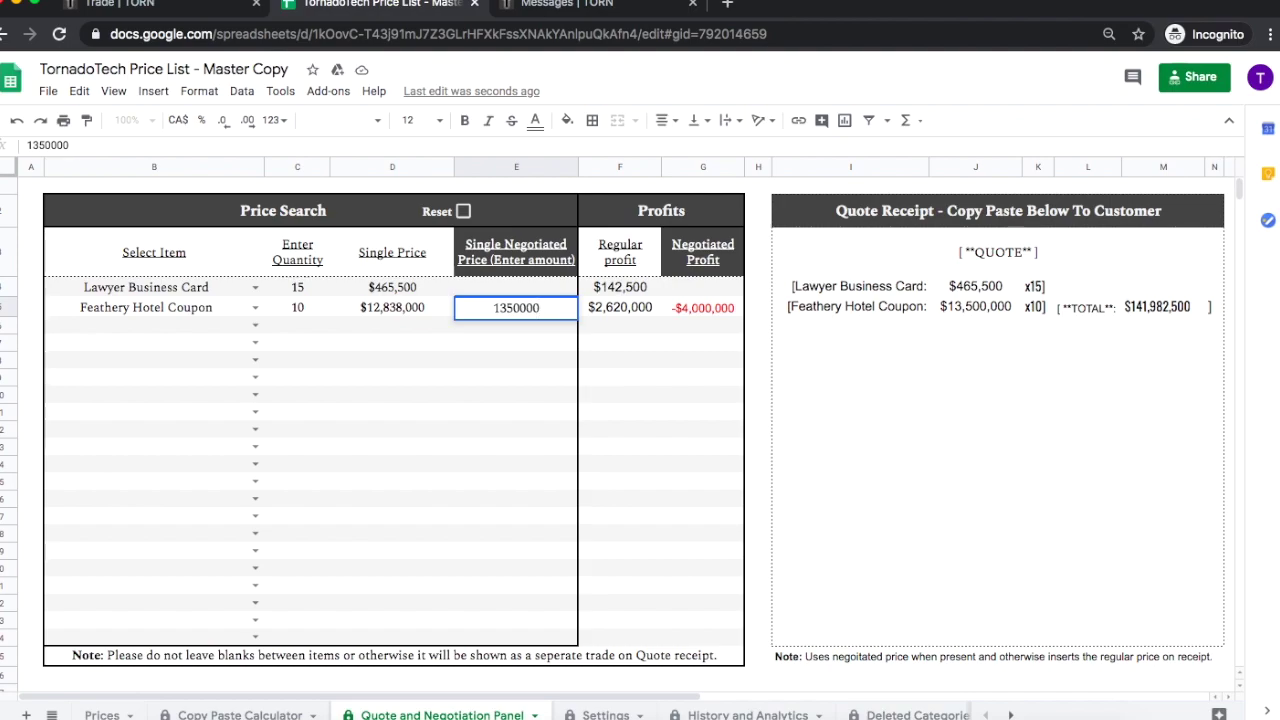
key("BackSpace")
key("BackSpace")
key("BackSpace")
type("3,000,000")
key("Return")
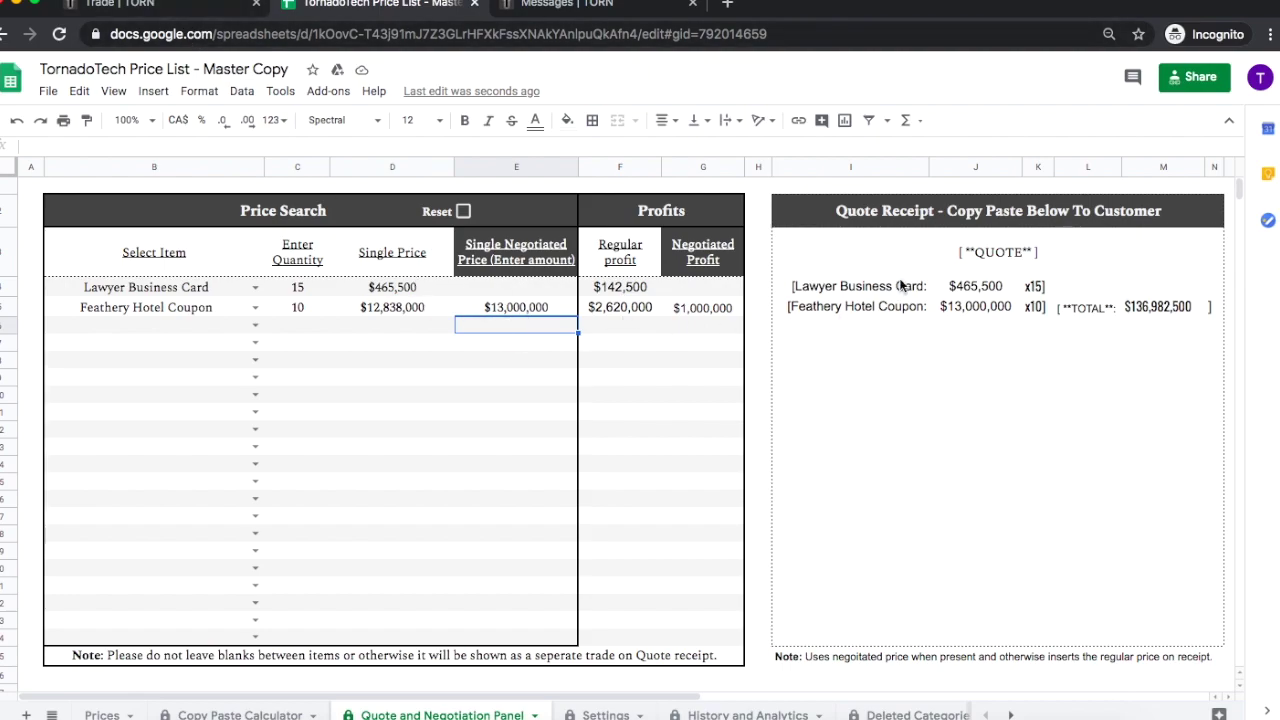
Step: Copy the Quote Receipt range from the QUOTE heading through both item rows, including the total
left_click(1042, 308)
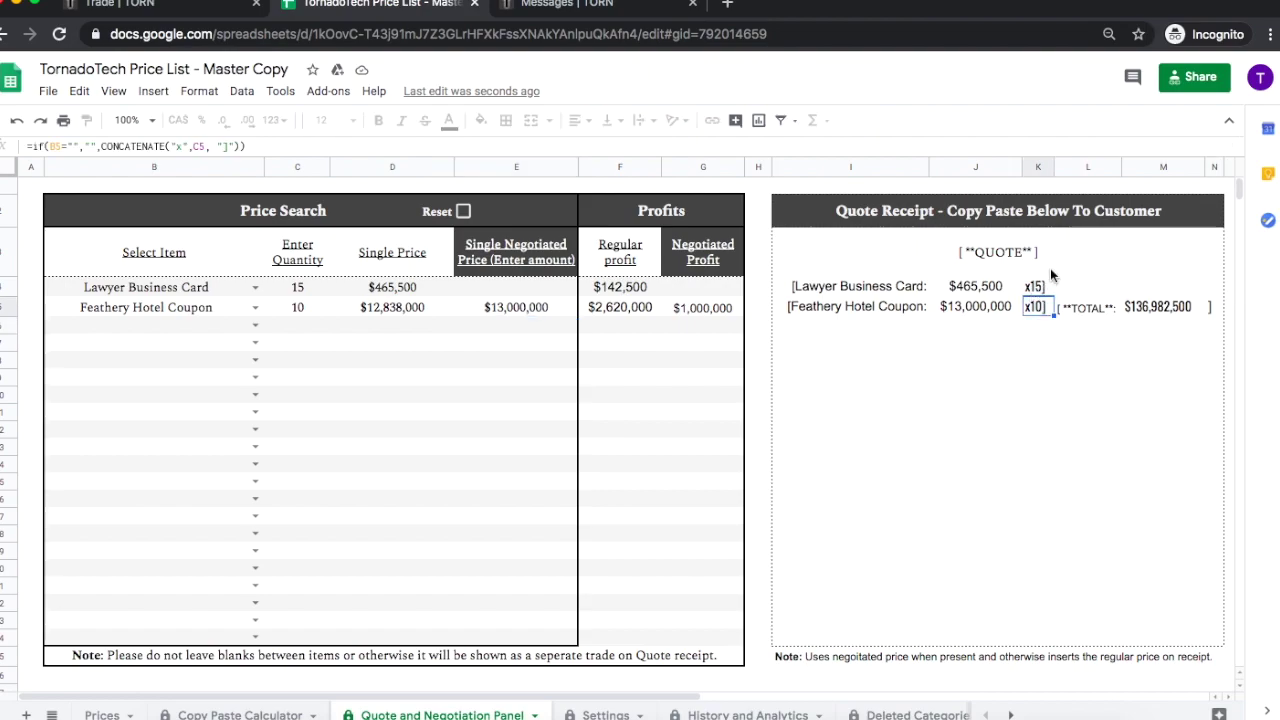
left_click(1050, 268)
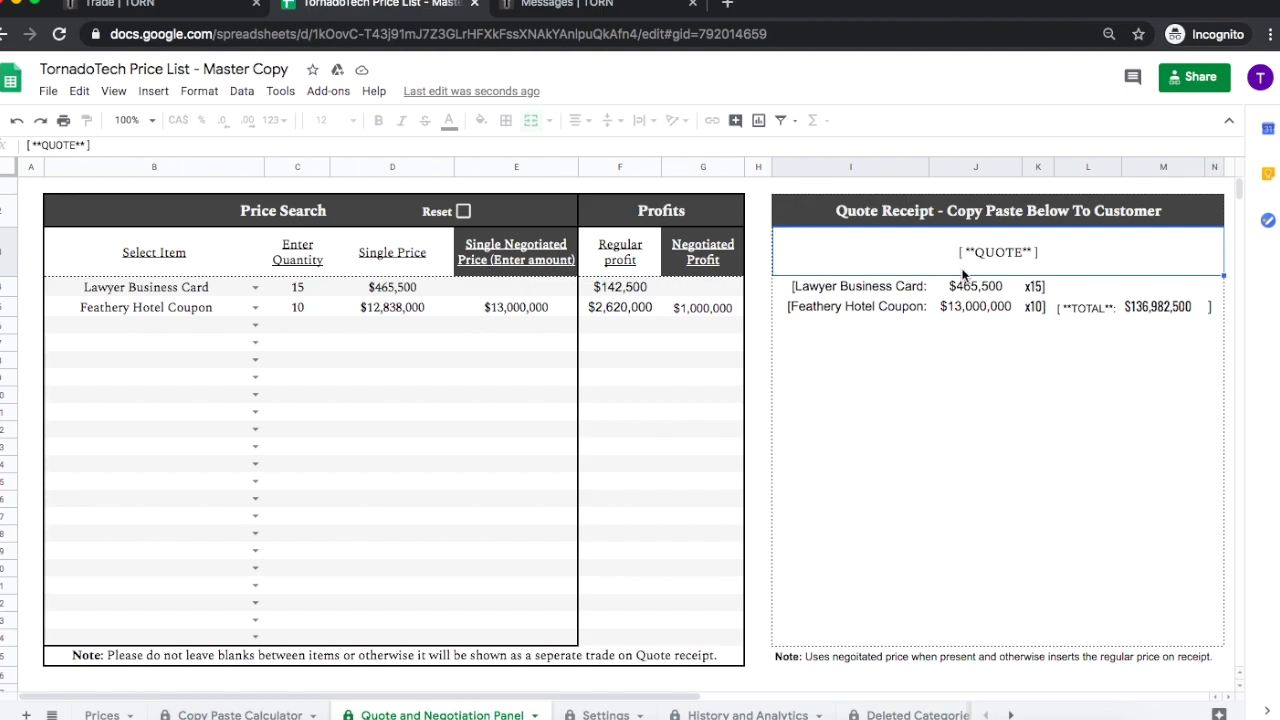
left_click_drag(976, 262, 988, 304)
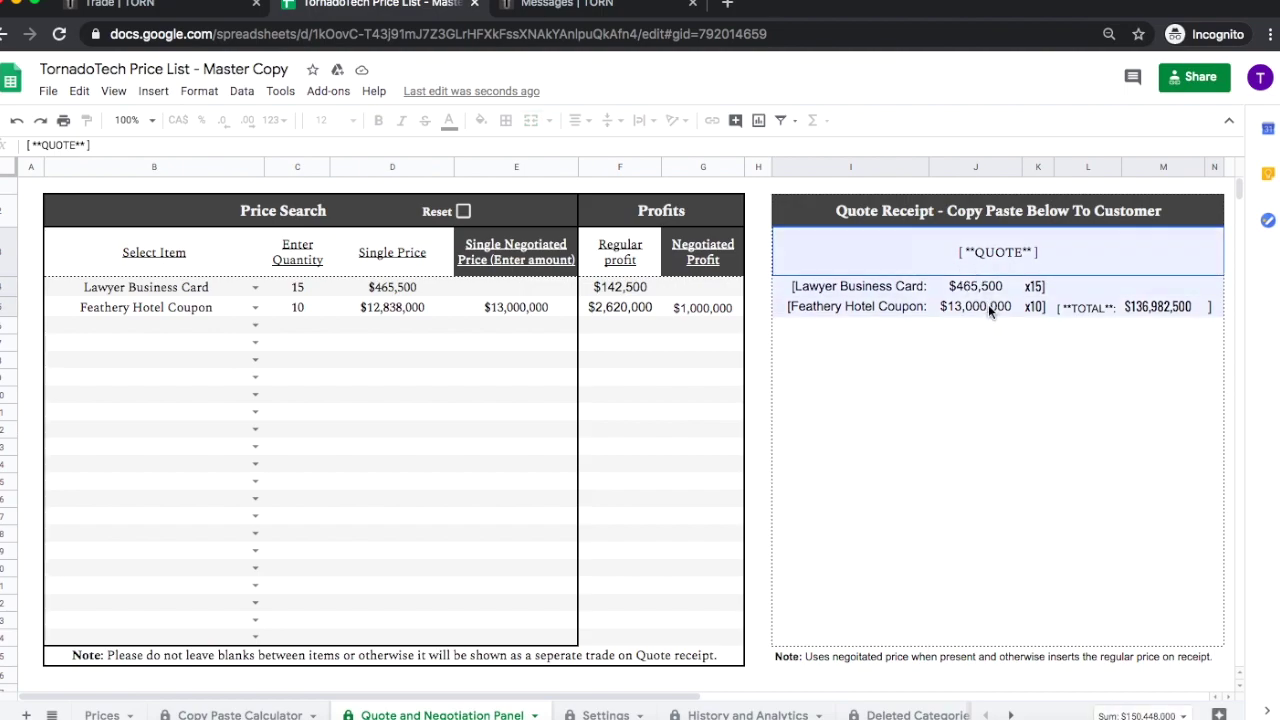
right_click(988, 304)
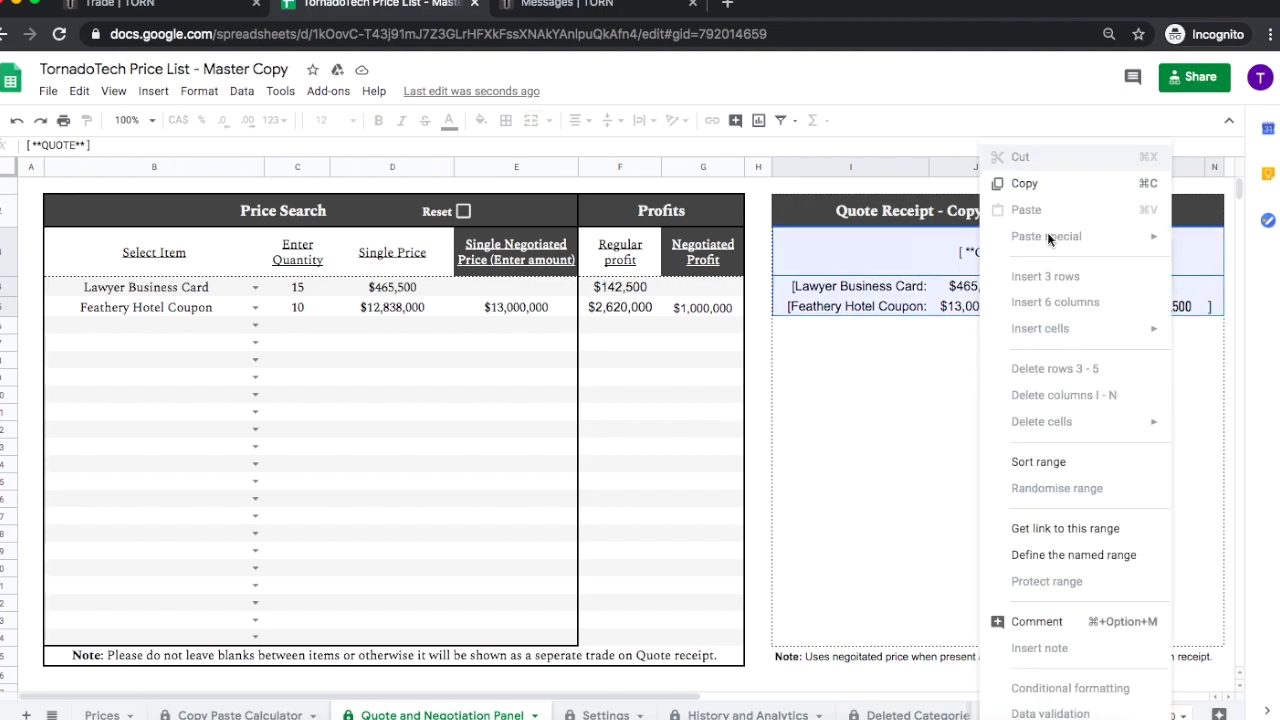
left_click(1024, 183)
Step: Switch to the Torn trade page, send the copied quote in the customer's chat, and follow it with "I will FHC to you for 13m"
left_click(168, 5)
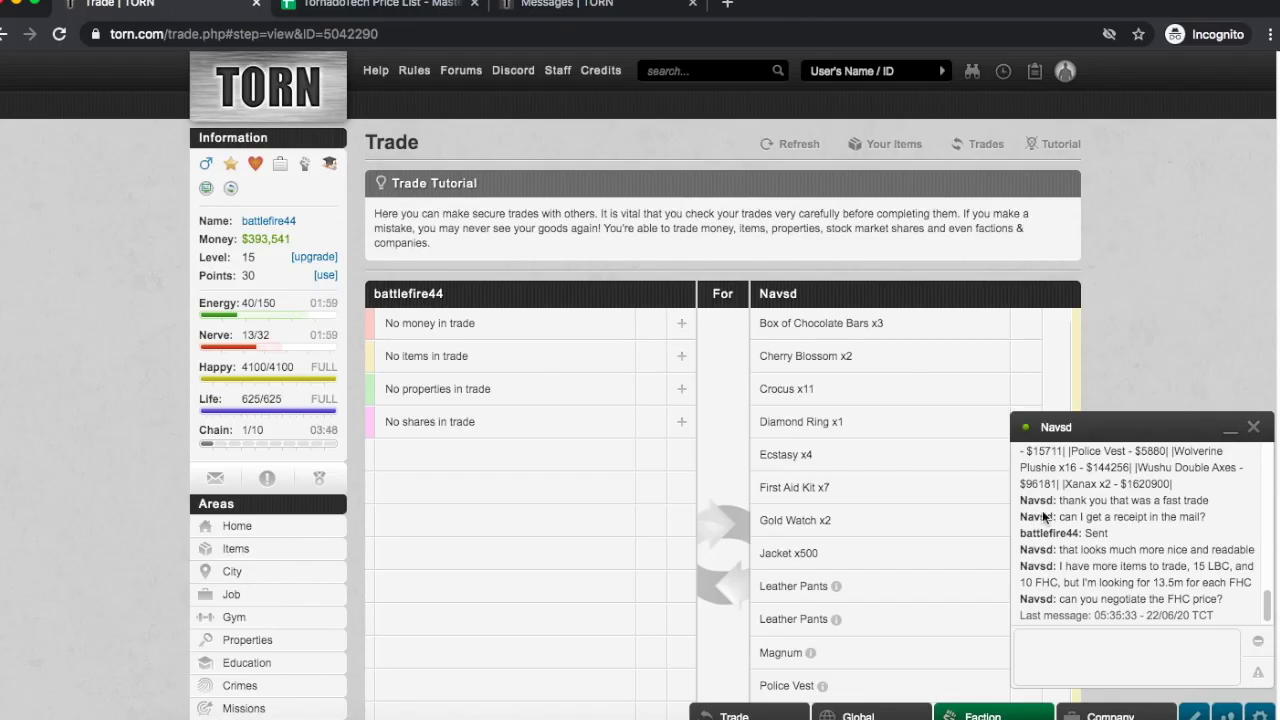
left_click(1122, 637)
type("v")
key("ctrl+v")
key("Return")
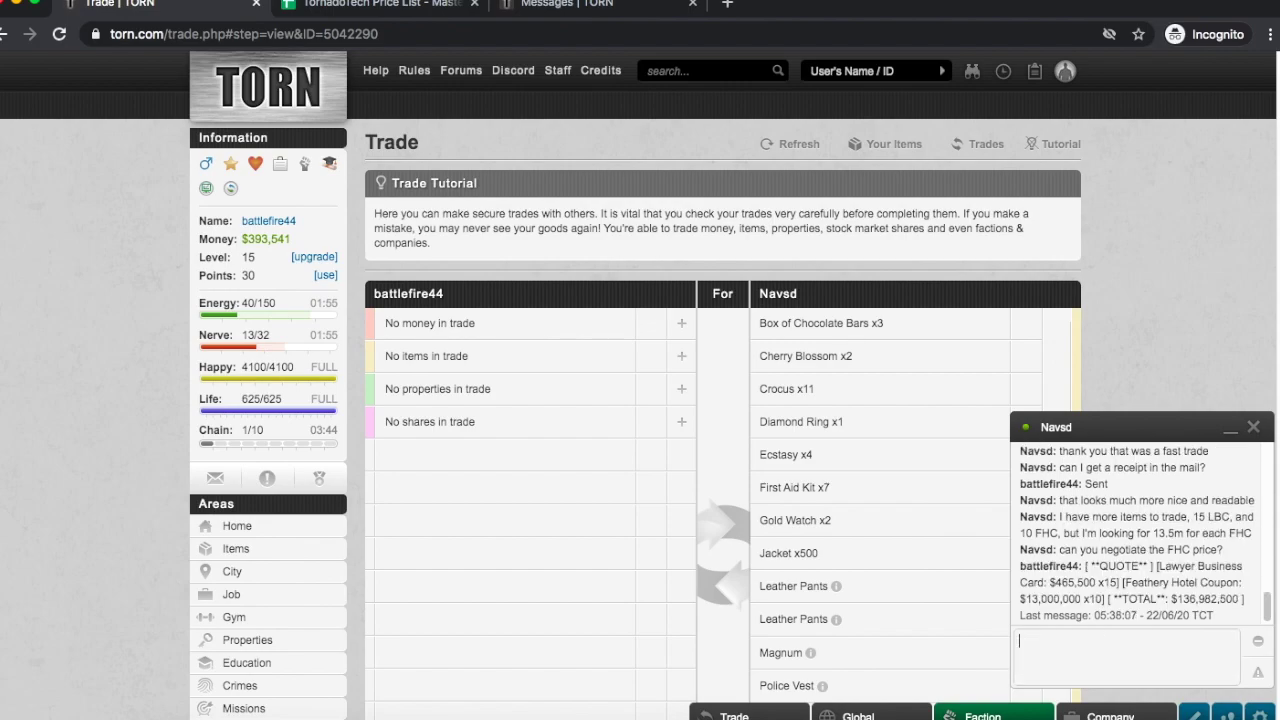
type("I will FHC to you for 13m")
key("Return")
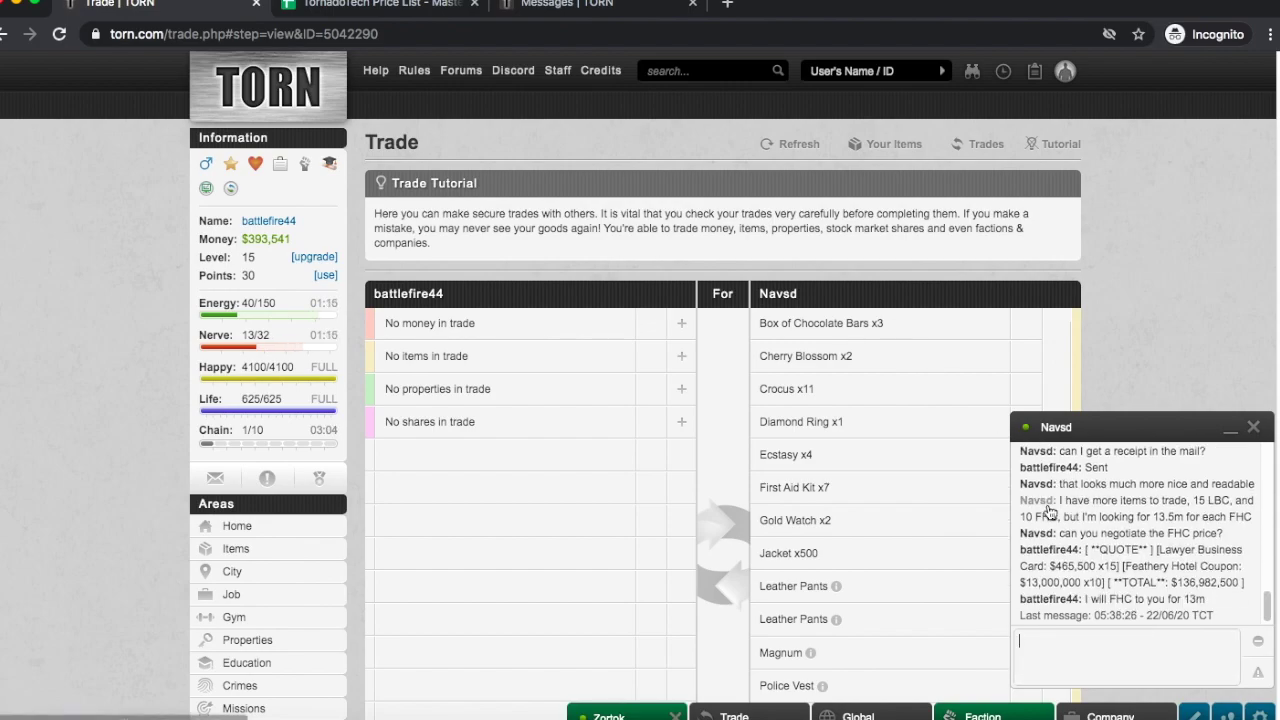
Step: Return to the price list spreadsheet and open the Prices sheet
left_click(350, 14)
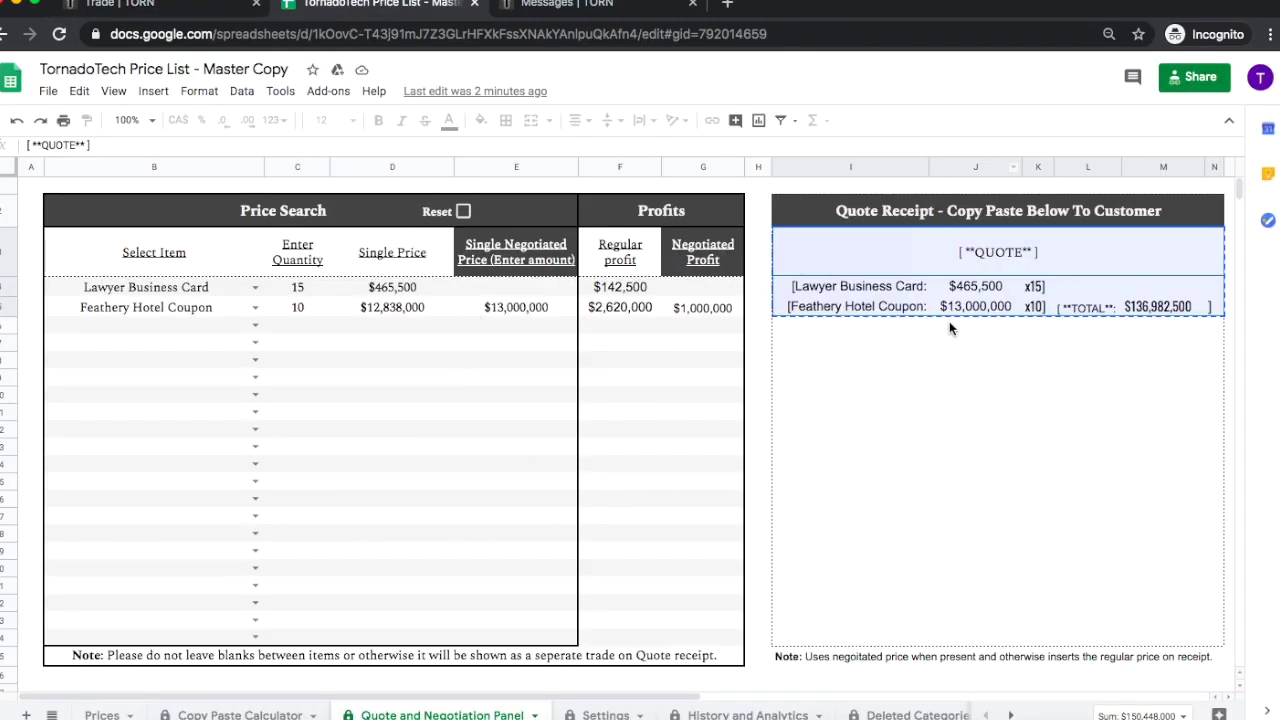
key("alt+Up")
key("alt+Up")
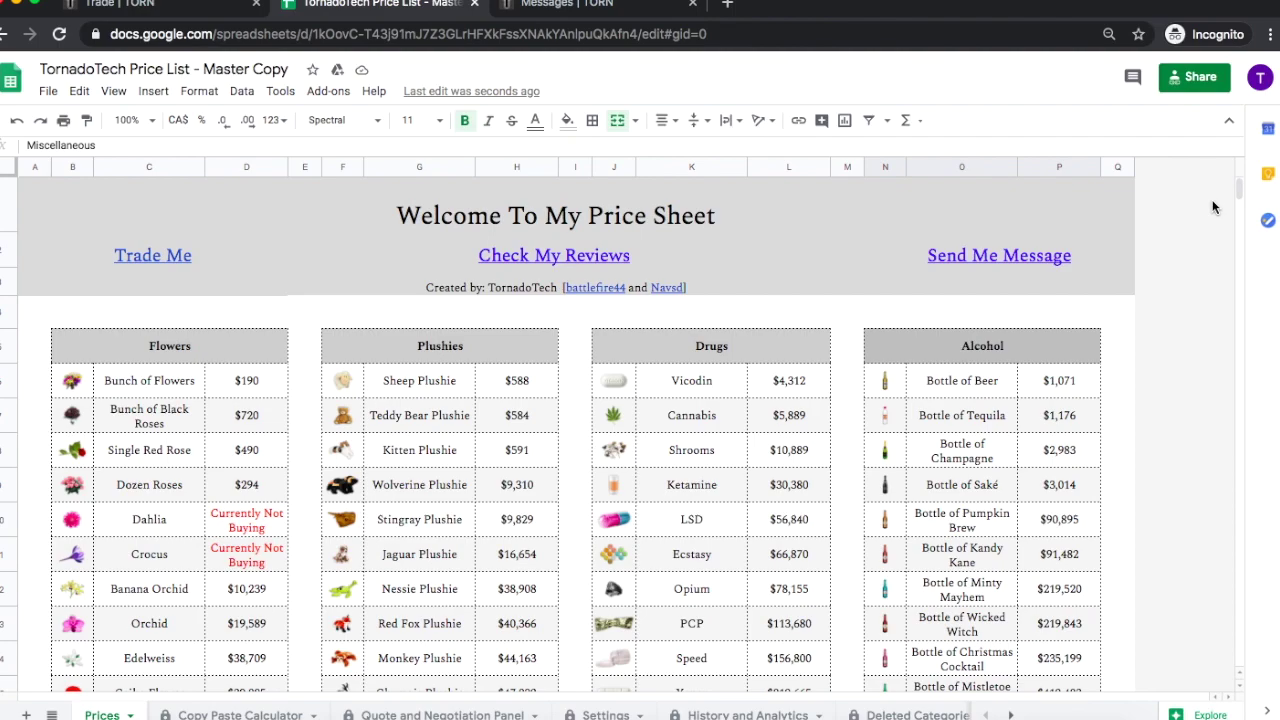